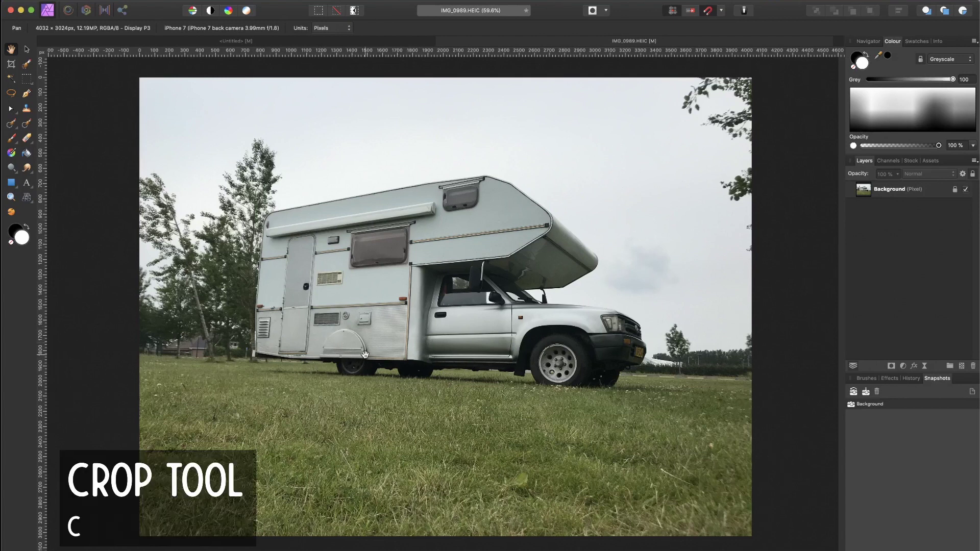
Step: Straighten the camper photo with the Crop tool by tracing the ground line from behind the camper to the far field edge
{"action": "key", "text": "c"}
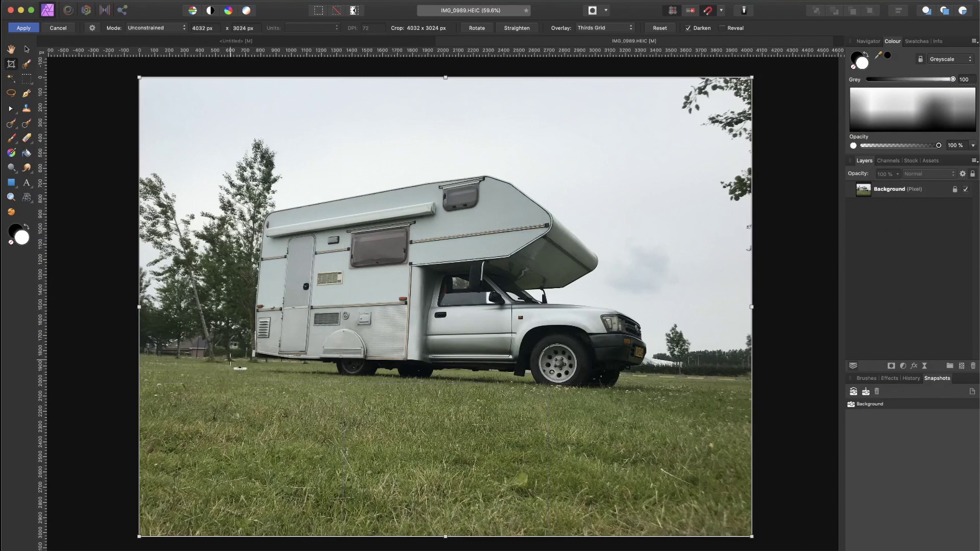
{"action": "left_click_drag", "start_coordinate": [229, 360], "coordinate": [693, 378]}
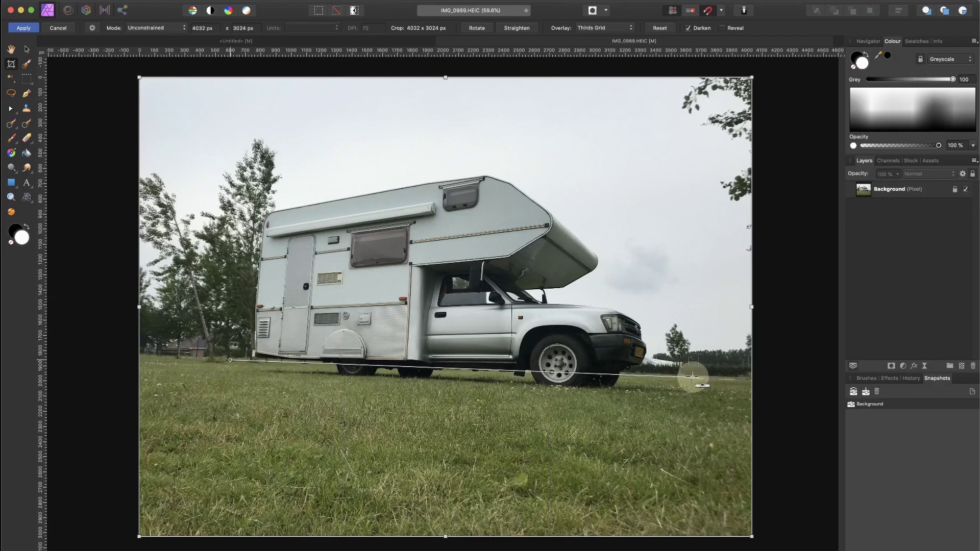
{"action": "left_click_drag", "start_coordinate": [692, 378], "coordinate": [692, 378]}
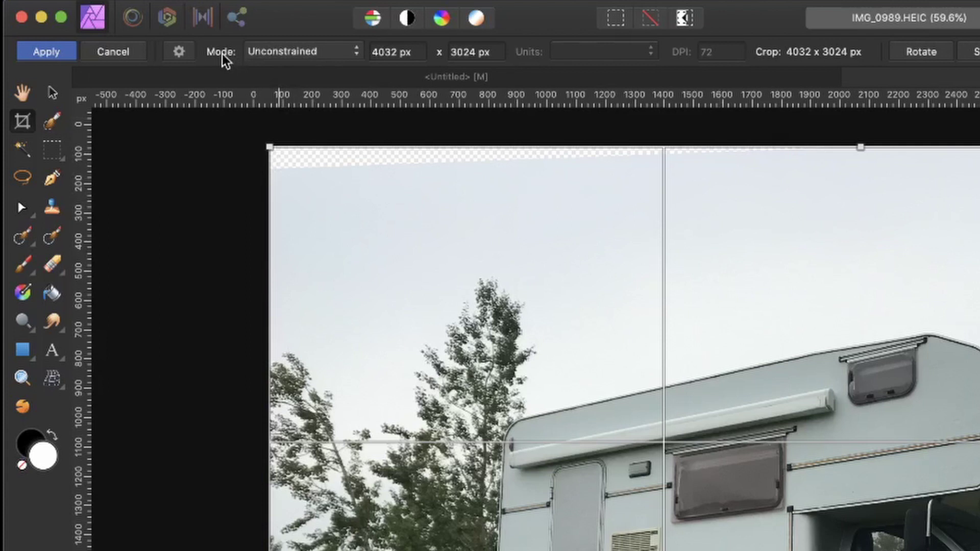
Step: Crop the transparent edges off the camper photo at its original ratio, to about 3821 x 2866 px, and apply the crop
{"action": "left_click", "coordinate": [265, 56]}
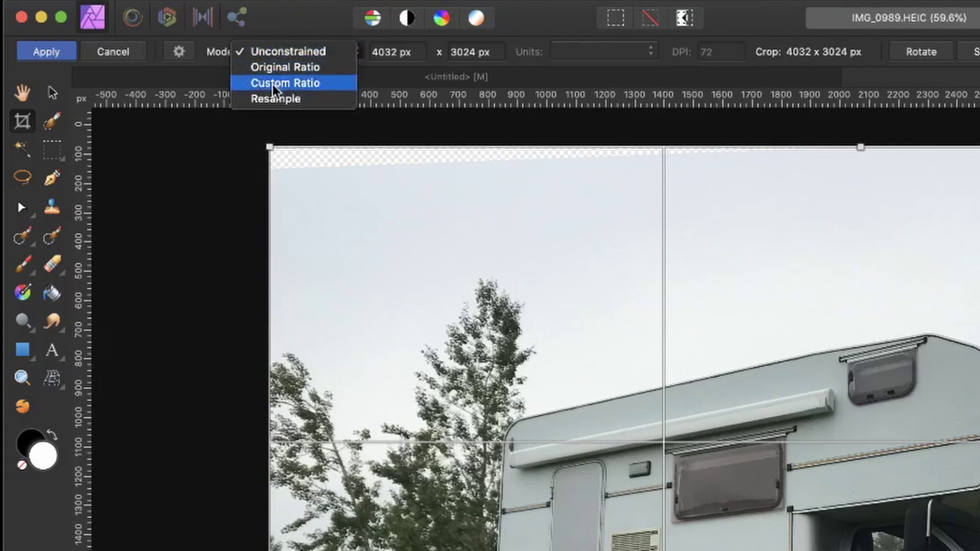
{"action": "left_click", "coordinate": [282, 73]}
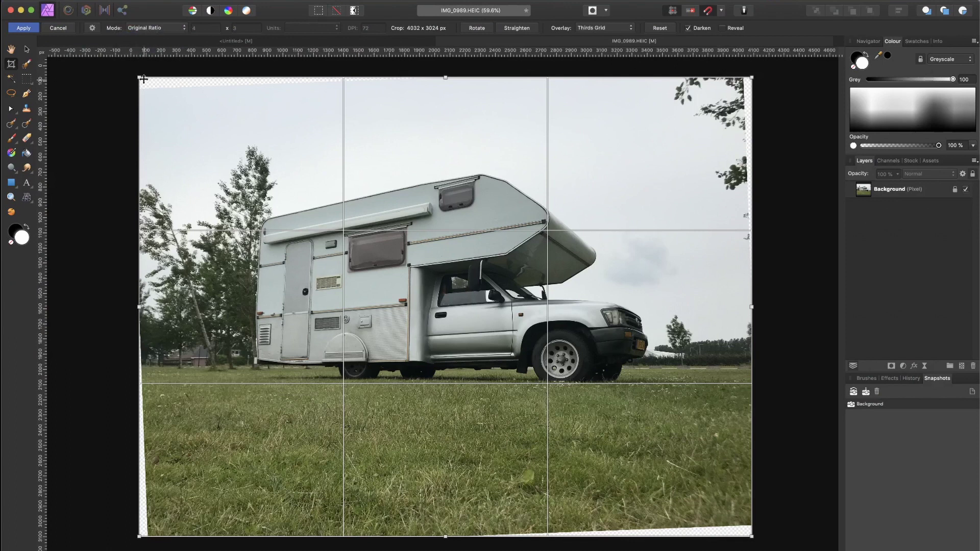
{"action": "left_click_drag", "start_coordinate": [143, 80], "coordinate": [152, 95]}
{"action": "left_click_drag", "start_coordinate": [740, 532], "coordinate": [735, 524]}
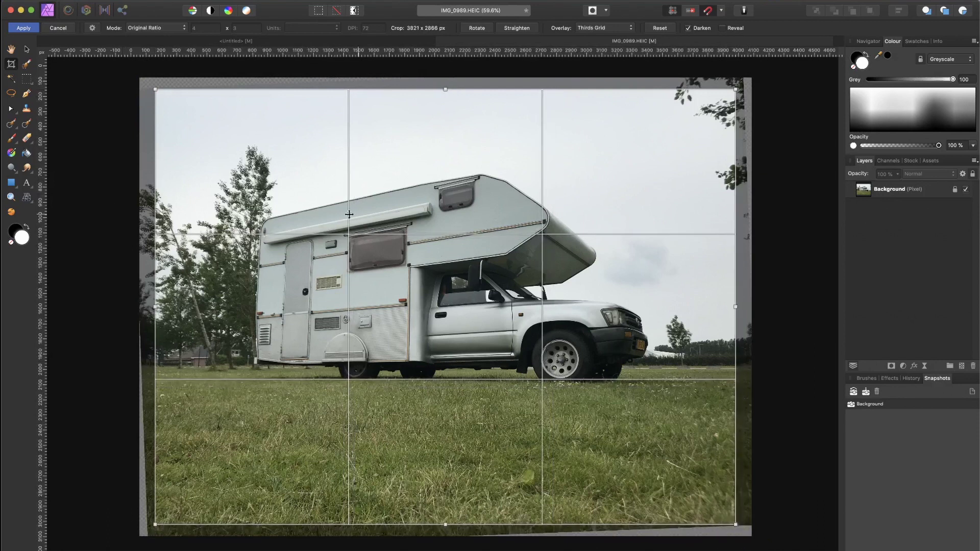
{"action": "left_click", "coordinate": [34, 29]}
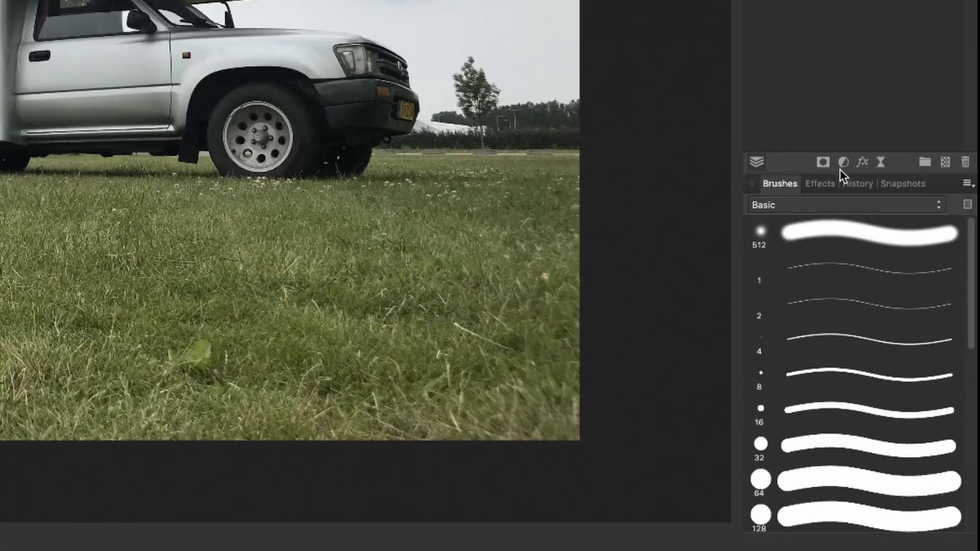
Step: Add a White Balance adjustment to the camper photo and set its white balance to -24 %
{"action": "left_click", "coordinate": [861, 351]}
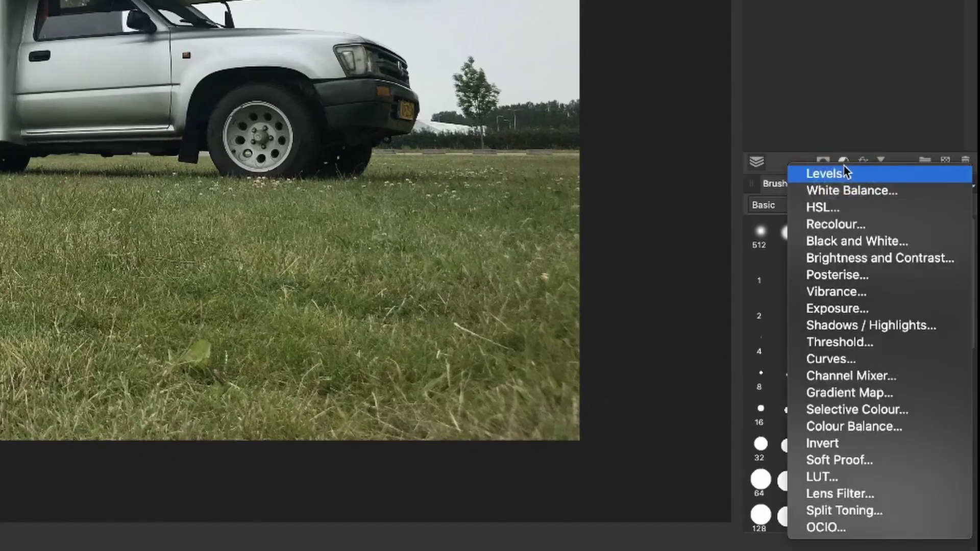
{"action": "left_click", "coordinate": [839, 192]}
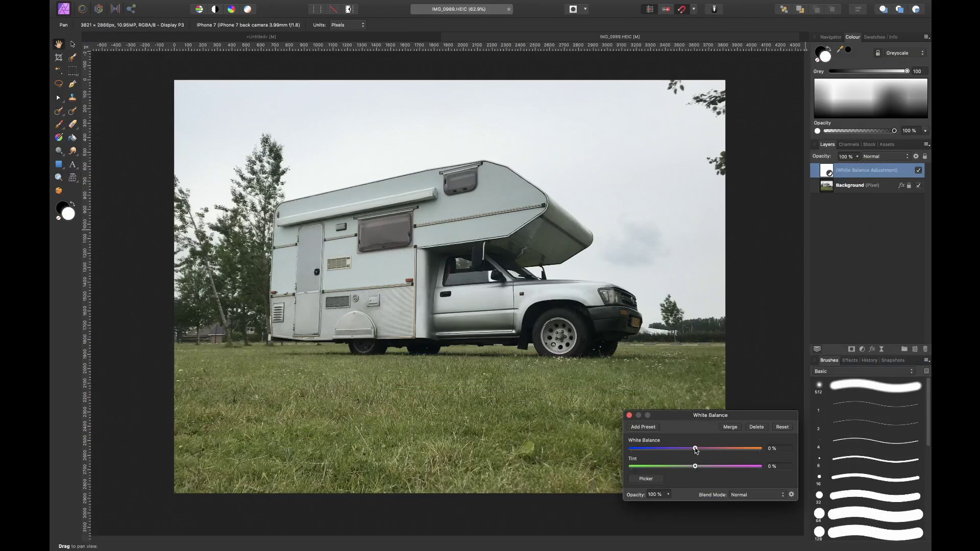
{"action": "left_click_drag", "start_coordinate": [521, 353], "coordinate": [510, 358]}
{"action": "left_click_drag", "start_coordinate": [689, 450], "coordinate": [680, 450]}
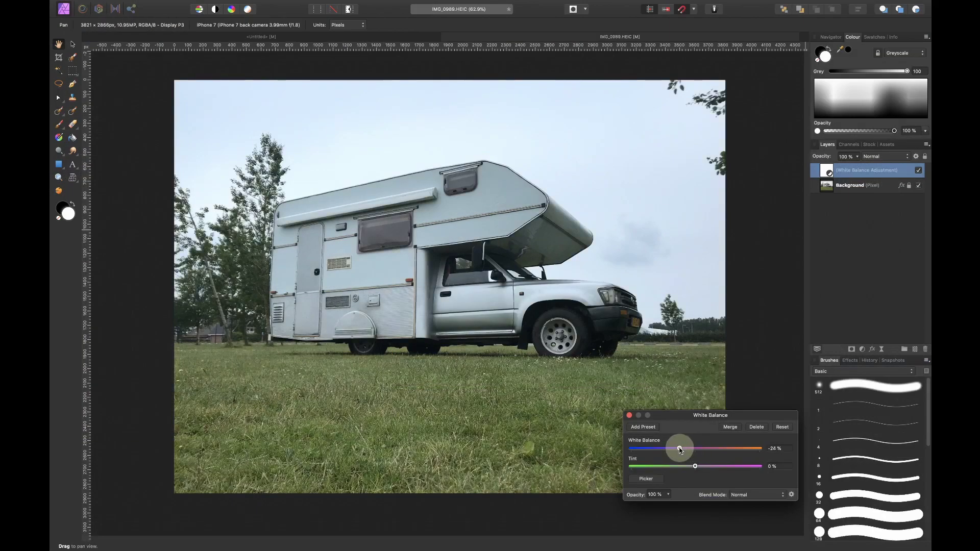
Step: Try the tint at 50 % towards magenta and also towards green, resetting it to its default each time
{"action": "left_click_drag", "start_coordinate": [696, 467], "coordinate": [727, 467]}
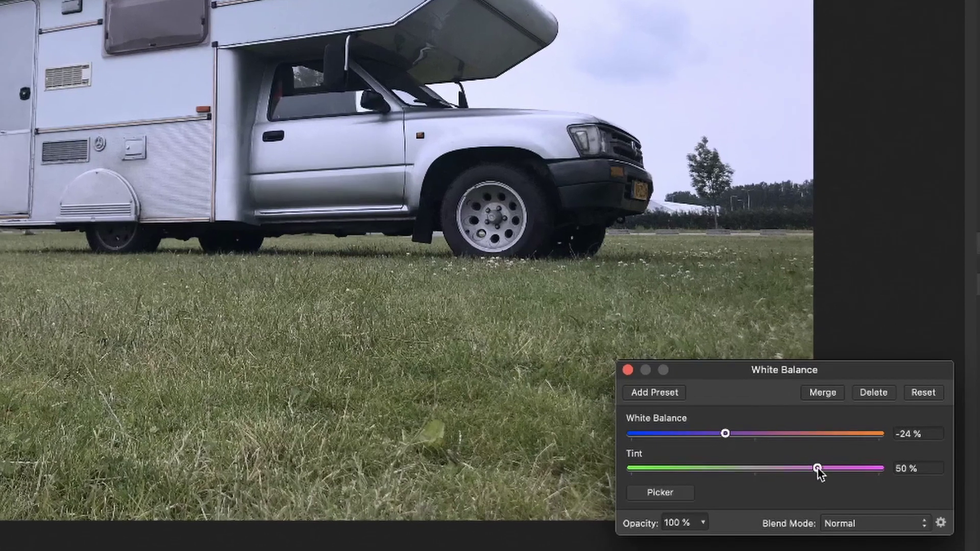
{"action": "left_click_drag", "start_coordinate": [817, 468], "coordinate": [801, 480]}
{"action": "double_click", "coordinate": [800, 469]}
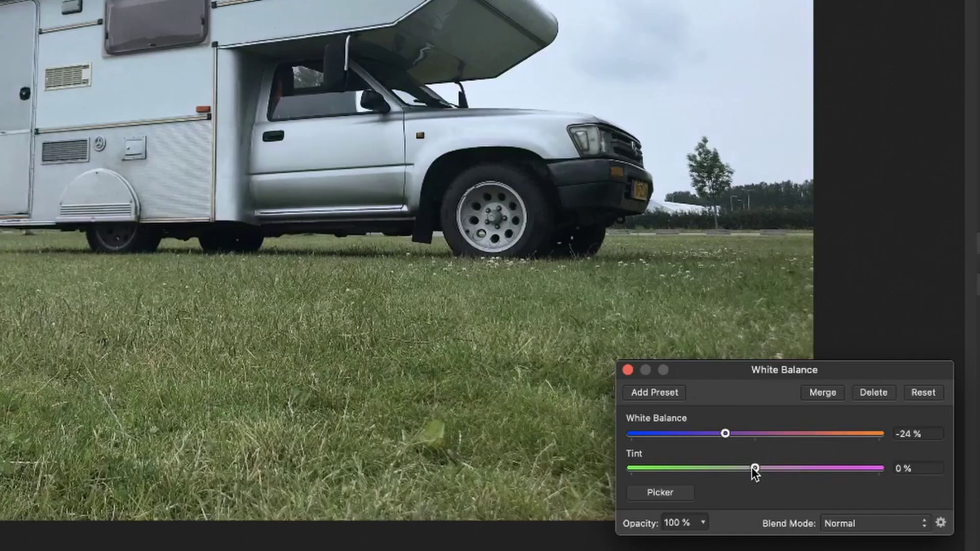
{"action": "left_click_drag", "start_coordinate": [756, 469], "coordinate": [658, 471]}
{"action": "double_click", "coordinate": [660, 467]}
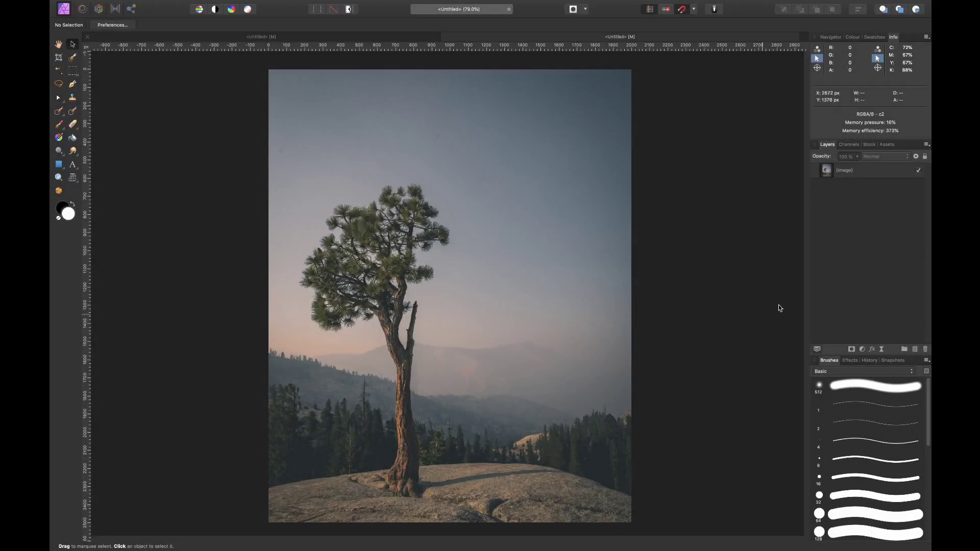
Step: Add a Levels adjustment above the tree image and raise its black level to 31 %
{"action": "left_click", "coordinate": [887, 174]}
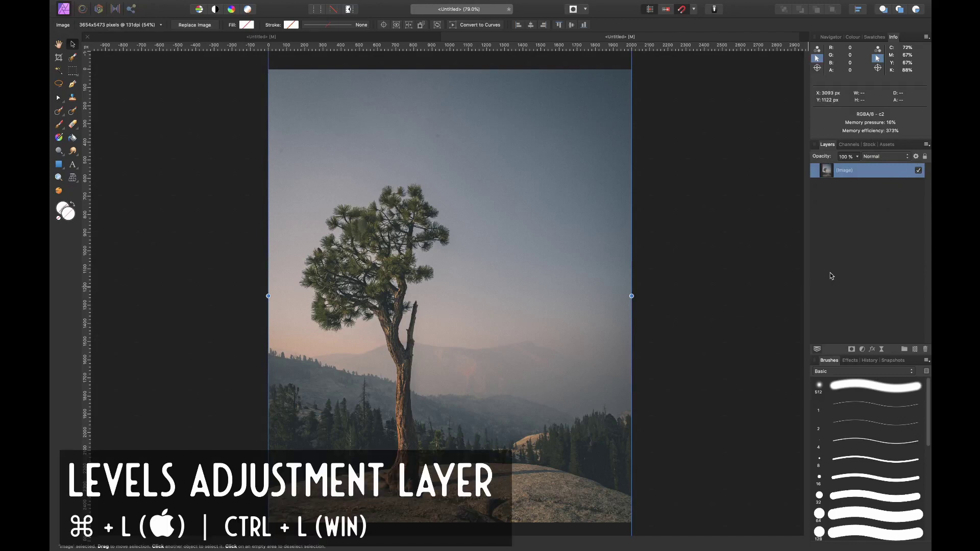
{"action": "key", "text": "super+l"}
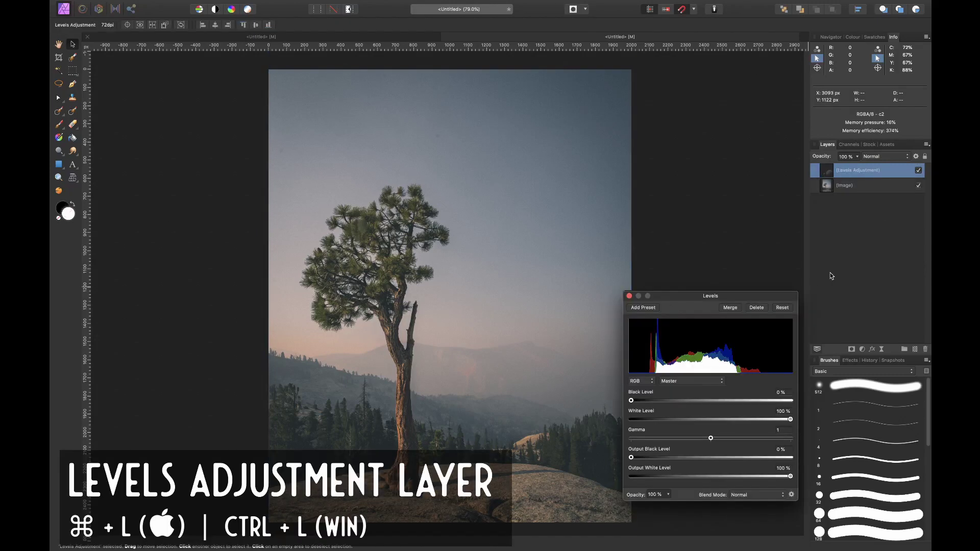
{"action": "left_click", "coordinate": [632, 402]}
{"action": "left_click_drag", "start_coordinate": [633, 403], "coordinate": [682, 410]}
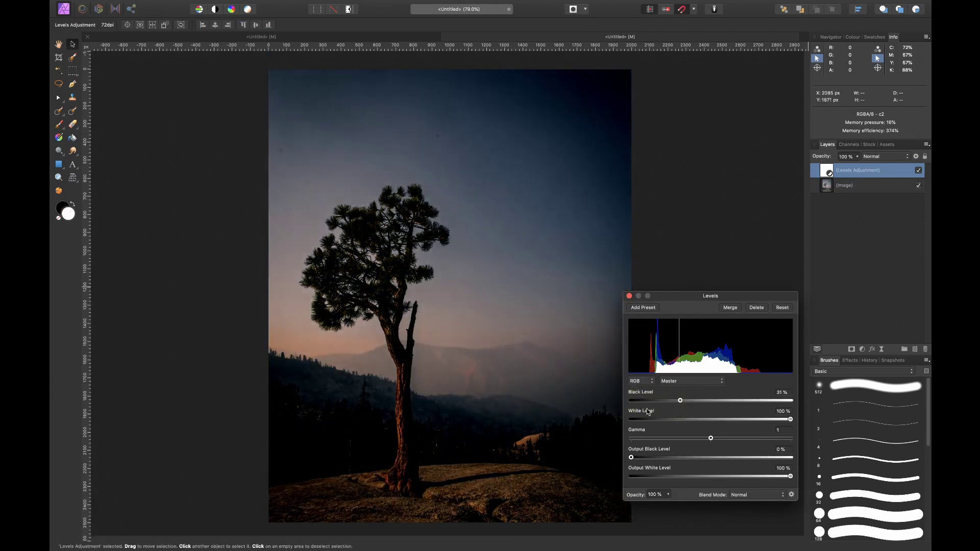
Step: Inspect the shadow detail in the tree and forest, and return the black level to 0 %
{"action": "scroll", "coordinate": [321, 288], "scroll_direction": "up", "scroll_amount": 3}
{"action": "scroll", "coordinate": [321, 288], "scroll_direction": "up", "scroll_amount": 3}
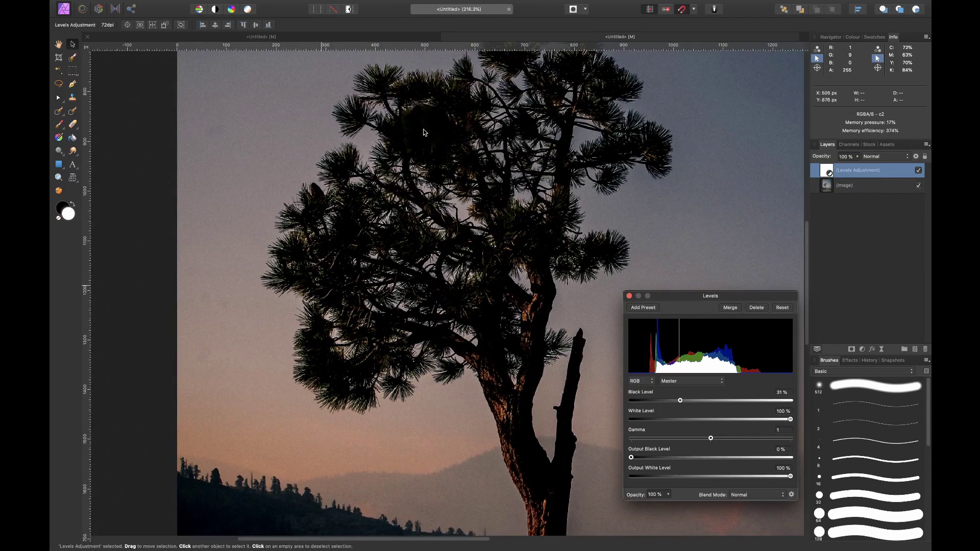
{"action": "scroll", "coordinate": [346, 347], "scroll_direction": "down", "scroll_amount": 10}
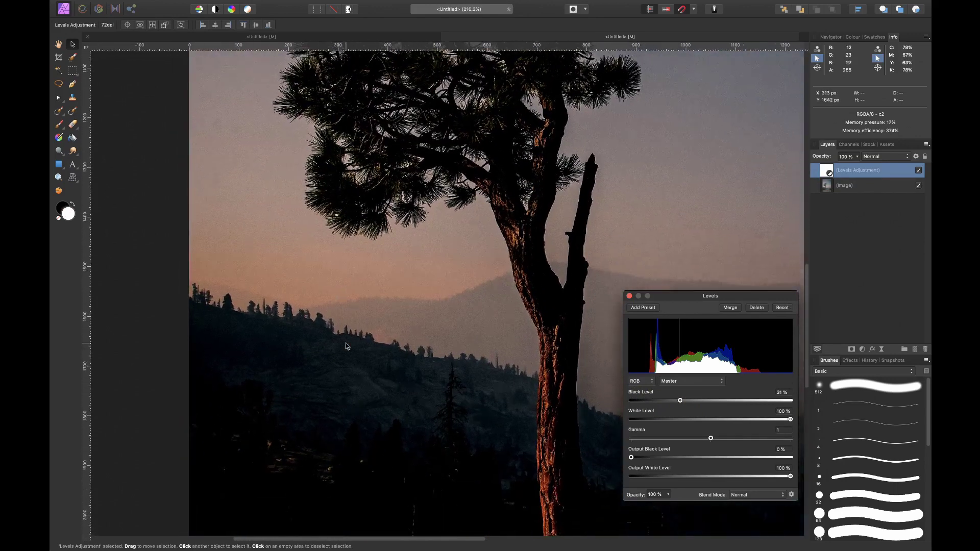
{"action": "scroll", "coordinate": [294, 456], "scroll_direction": "down", "scroll_amount": 1}
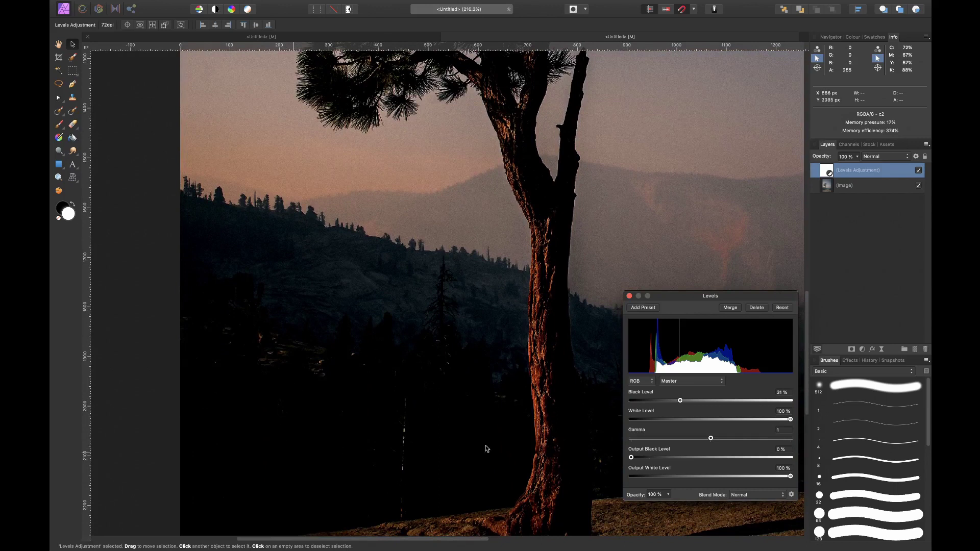
{"action": "left_click_drag", "start_coordinate": [649, 403], "coordinate": [591, 402]}
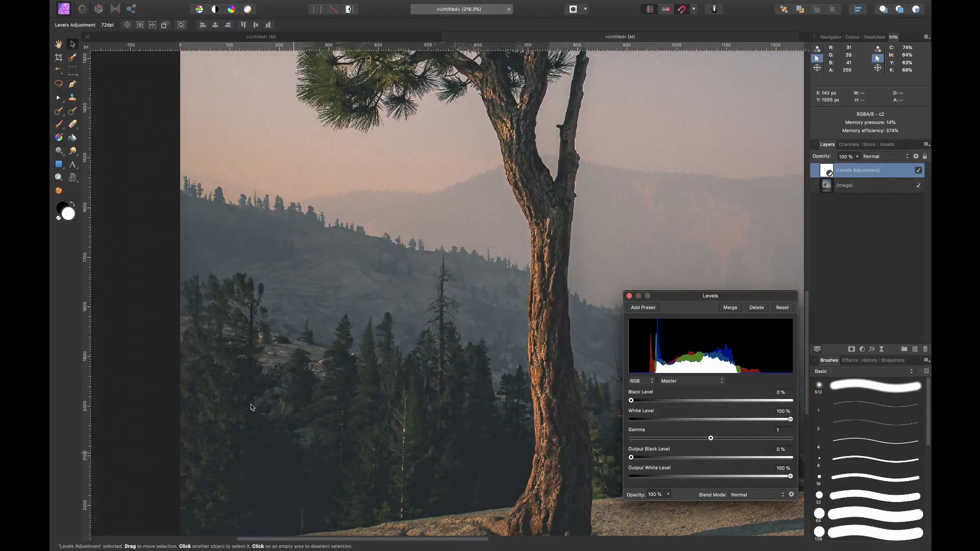
{"action": "key", "text": "super+0"}
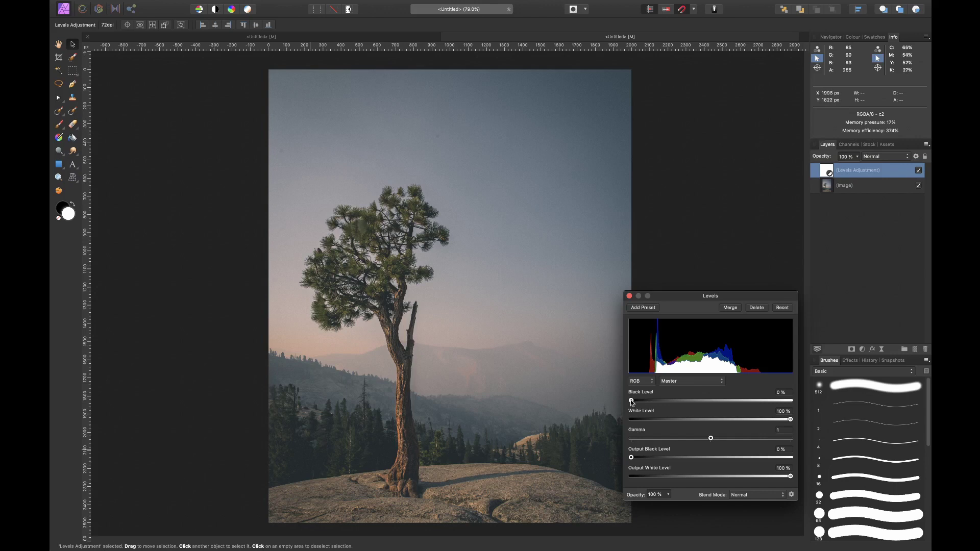
Step: Use the clipping preview to try a black level of 20 % and settle on 15 %
{"action": "left_click_drag", "start_coordinate": [632, 402], "coordinate": [665, 406]}
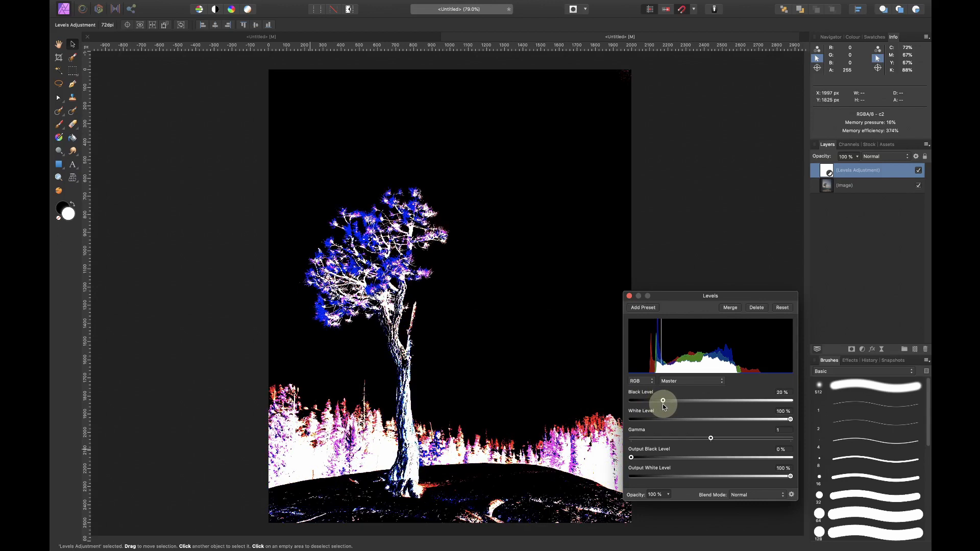
{"action": "left_click_drag", "start_coordinate": [665, 406], "coordinate": [663, 403]}
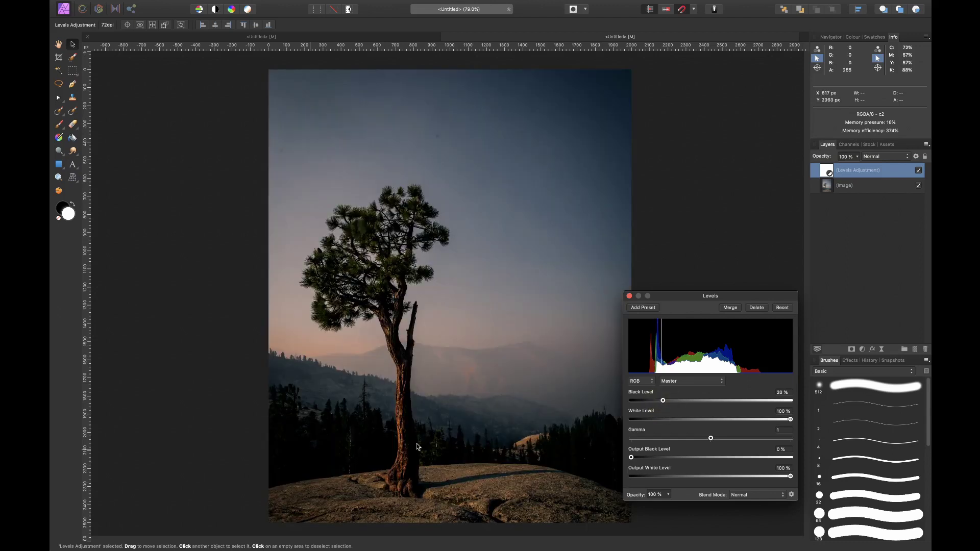
{"action": "left_click_drag", "start_coordinate": [664, 401], "coordinate": [656, 402]}
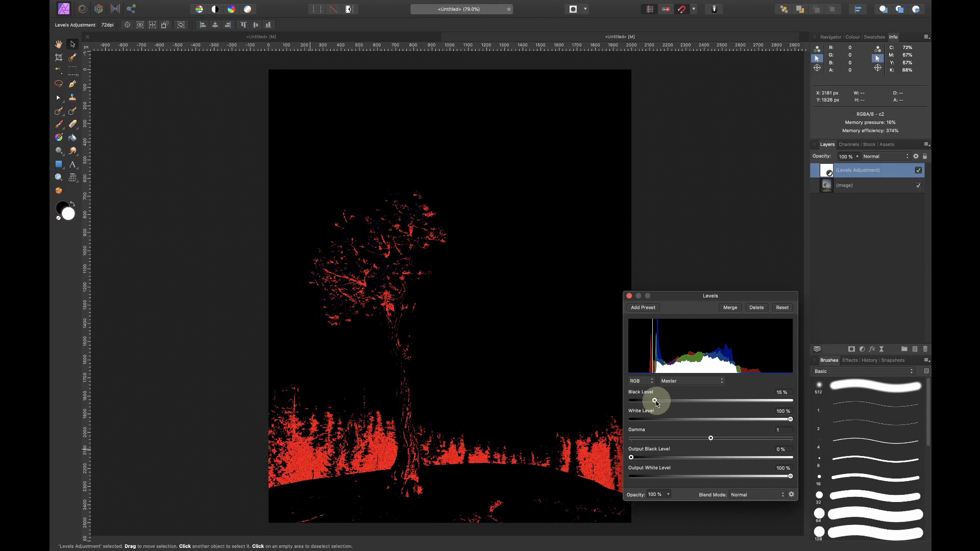
{"action": "left_click_drag", "start_coordinate": [656, 402], "coordinate": [657, 401]}
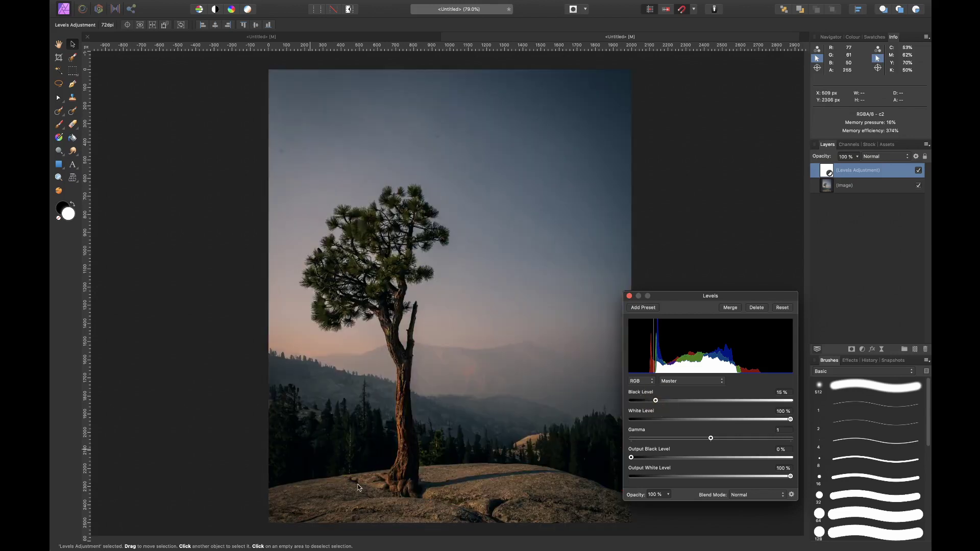
Step: Check the forest shadows and lower the white level to 69 % using the clipping preview
{"action": "scroll", "coordinate": [343, 446], "scroll_direction": "up", "scroll_amount": 2}
{"action": "scroll", "coordinate": [343, 447], "scroll_direction": "up", "scroll_amount": 5}
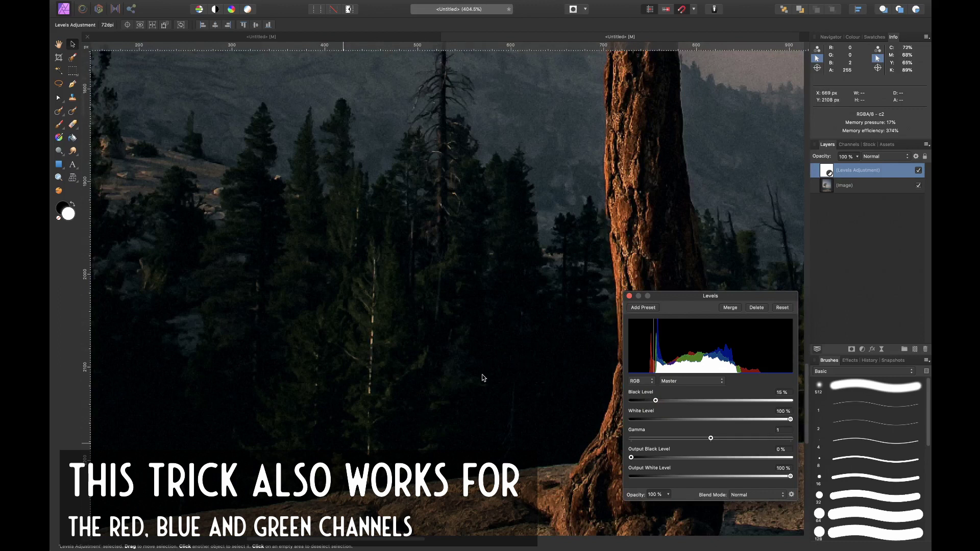
{"action": "key", "text": "super+0"}
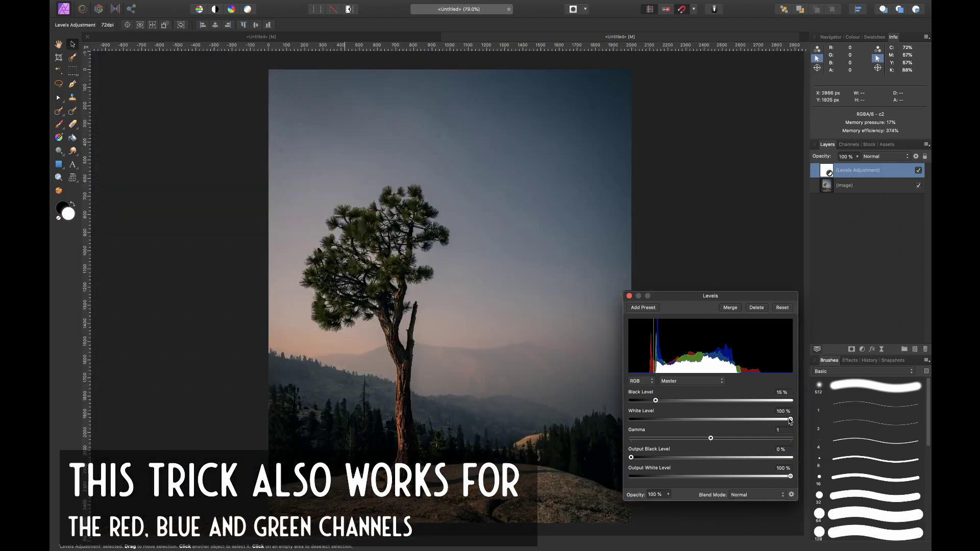
{"action": "left_click_drag", "start_coordinate": [791, 418], "coordinate": [742, 431]}
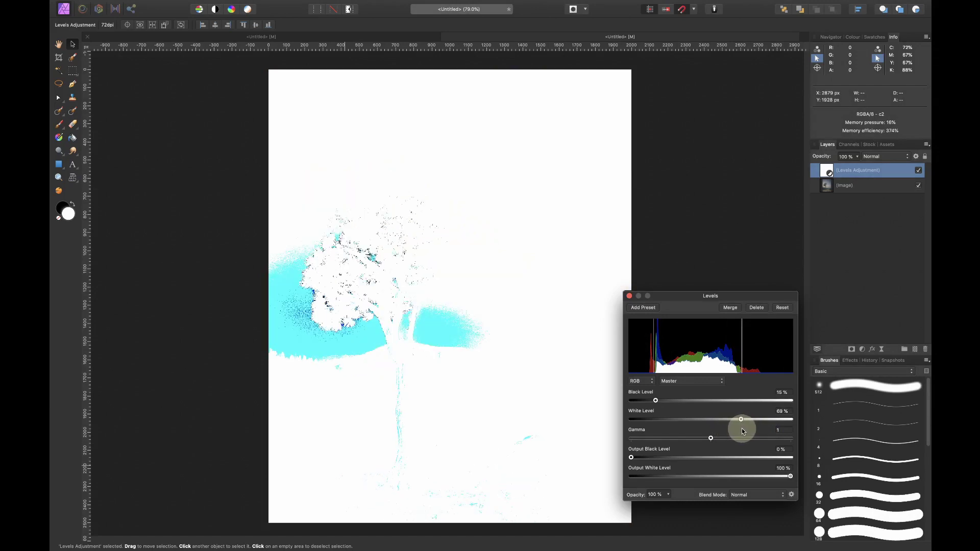
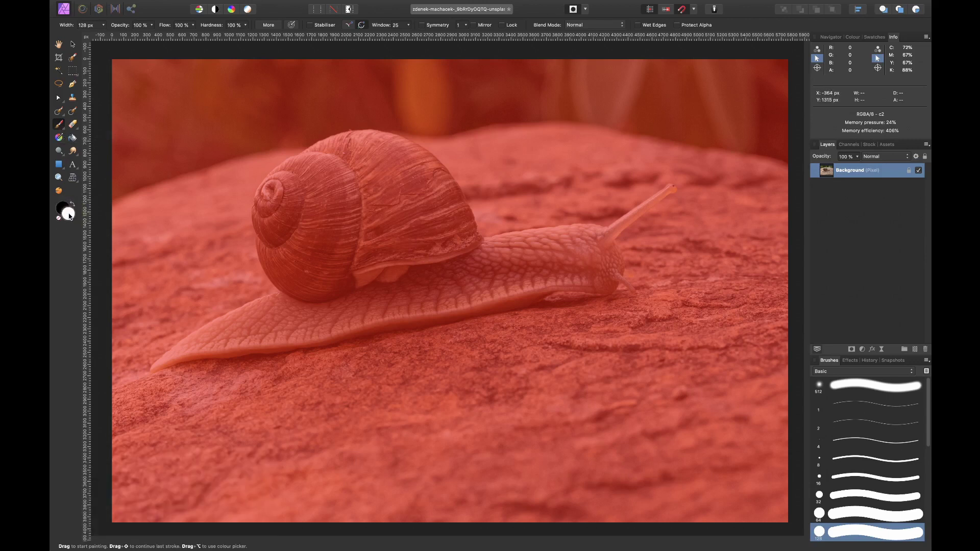
Step: Change the white paint colour to blue (0600FF) for the masked snail image
{"action": "double_click", "coordinate": [69, 217]}
{"action": "left_click", "coordinate": [246, 261]}
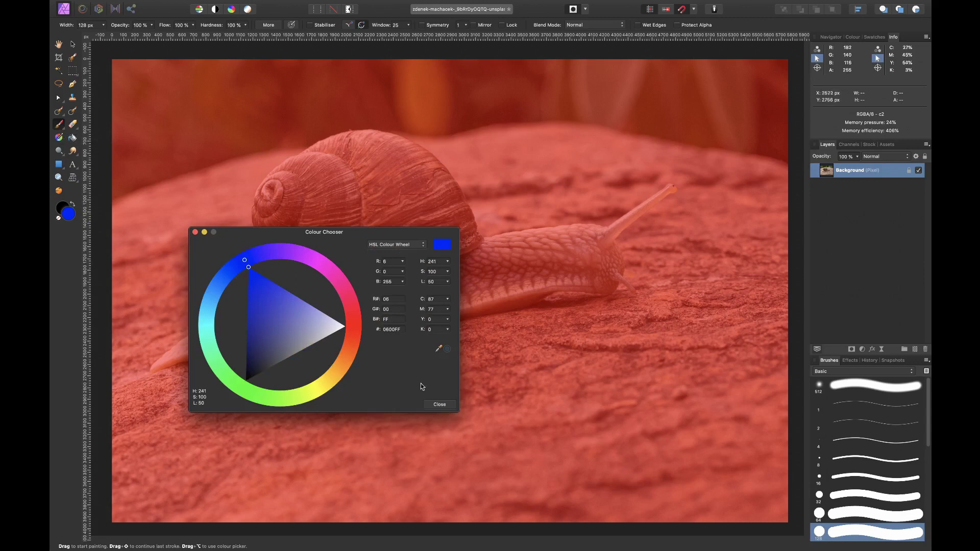
{"action": "left_click", "coordinate": [438, 404]}
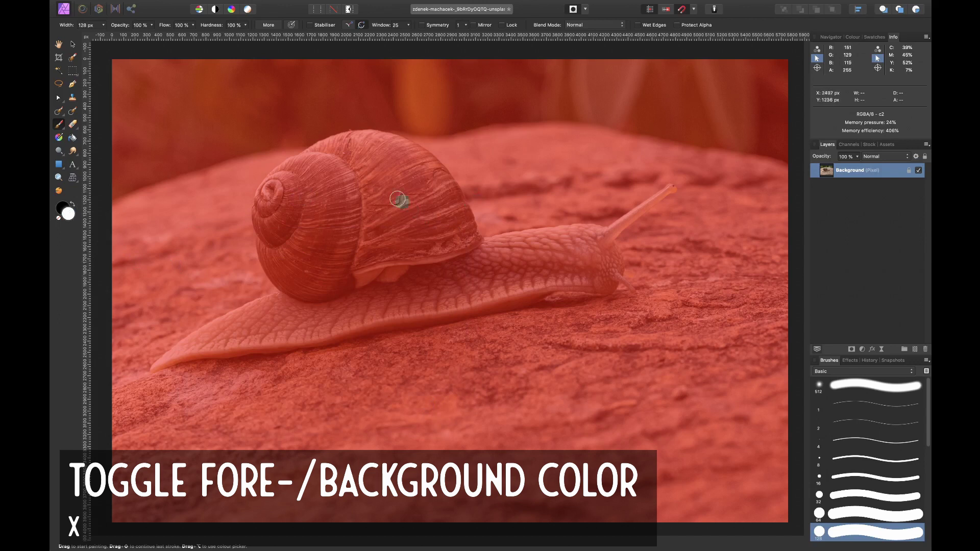
Step: Paint with white over the snail's shell to remove the red mask overlay from it
{"action": "mouse_move", "coordinate": [352, 143]}
{"action": "left_mouse_down"}
{"action": "mouse_move", "coordinate": [327, 153]}
{"action": "mouse_move", "coordinate": [301, 186]}
{"action": "mouse_move", "coordinate": [306, 205]}
{"action": "mouse_move", "coordinate": [284, 176]}
{"action": "mouse_move", "coordinate": [307, 224]}
{"action": "mouse_move", "coordinate": [332, 228]}
{"action": "left_mouse_up"}
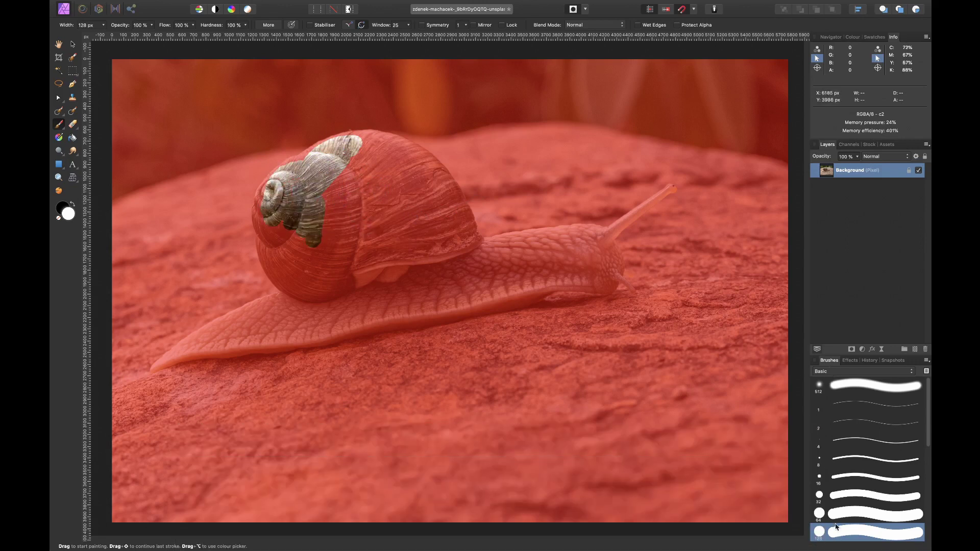
{"action": "mouse_move", "coordinate": [368, 196]}
{"action": "left_mouse_down"}
{"action": "mouse_move", "coordinate": [398, 243]}
{"action": "mouse_move", "coordinate": [411, 249]}
{"action": "mouse_move", "coordinate": [388, 208]}
{"action": "mouse_move", "coordinate": [362, 198]}
{"action": "mouse_move", "coordinate": [318, 225]}
{"action": "mouse_move", "coordinate": [336, 228]}
{"action": "mouse_move", "coordinate": [335, 261]}
{"action": "mouse_move", "coordinate": [367, 259]}
{"action": "mouse_move", "coordinate": [372, 246]}
{"action": "mouse_move", "coordinate": [407, 272]}
{"action": "mouse_move", "coordinate": [402, 243]}
{"action": "mouse_move", "coordinate": [419, 239]}
{"action": "mouse_move", "coordinate": [366, 210]}
{"action": "mouse_move", "coordinate": [425, 247]}
{"action": "mouse_move", "coordinate": [396, 246]}
{"action": "mouse_move", "coordinate": [423, 266]}
{"action": "mouse_move", "coordinate": [545, 237]}
{"action": "mouse_move", "coordinate": [347, 140]}
{"action": "left_mouse_up"}
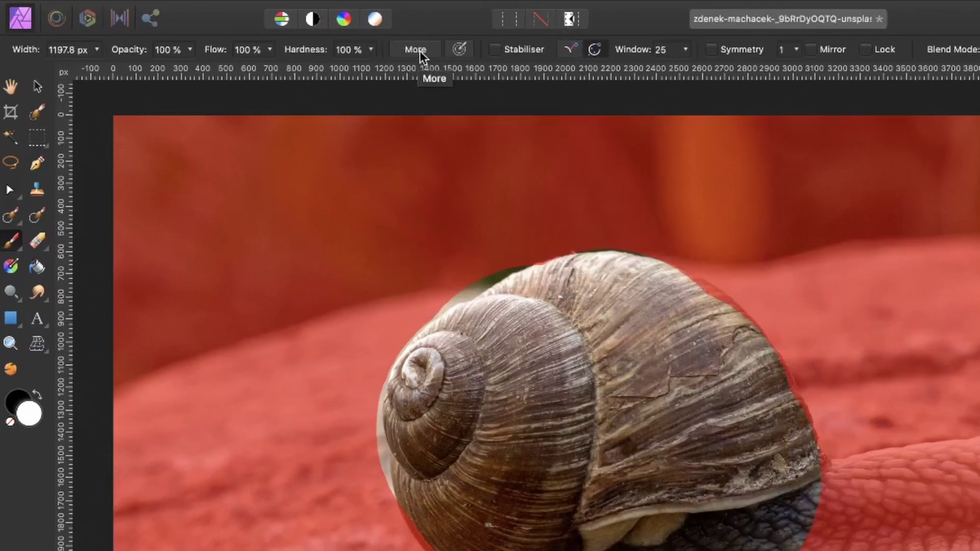
Step: Set the selection brush's spacing to 1 % in its detailed brush settings
{"action": "left_click", "coordinate": [420, 51]}
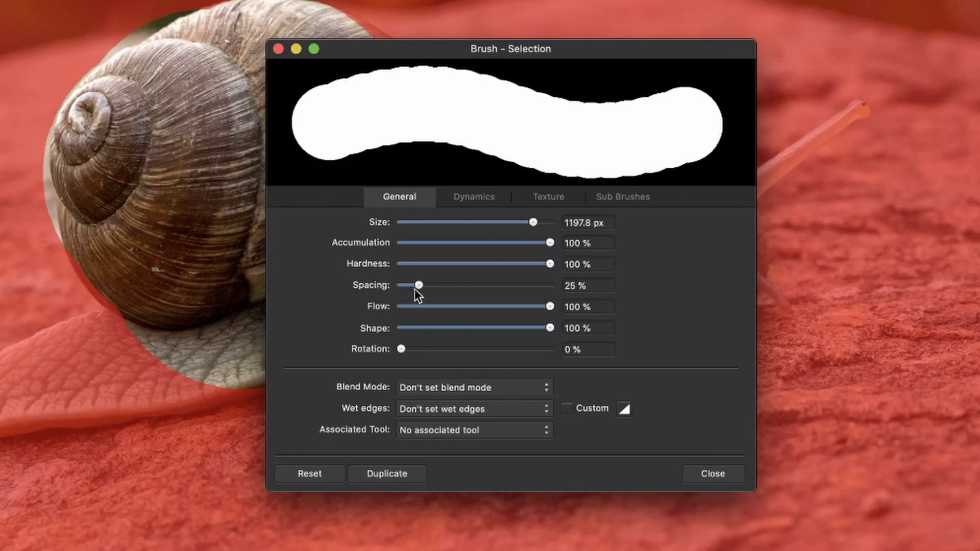
{"action": "left_click_drag", "start_coordinate": [419, 286], "coordinate": [397, 287]}
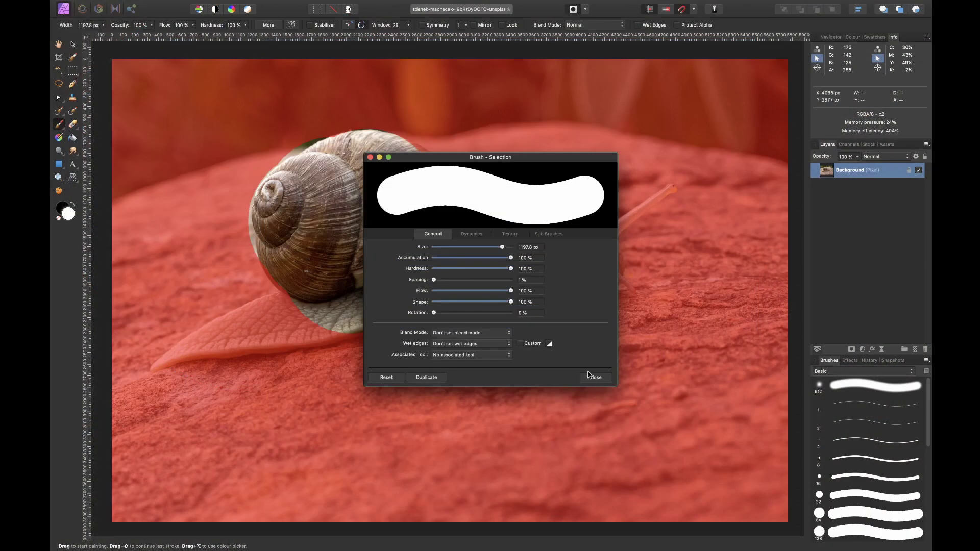
Step: Close the brush settings and paint white over the snail's shell and body to clear the red mask overlay
{"action": "left_click", "coordinate": [718, 477]}
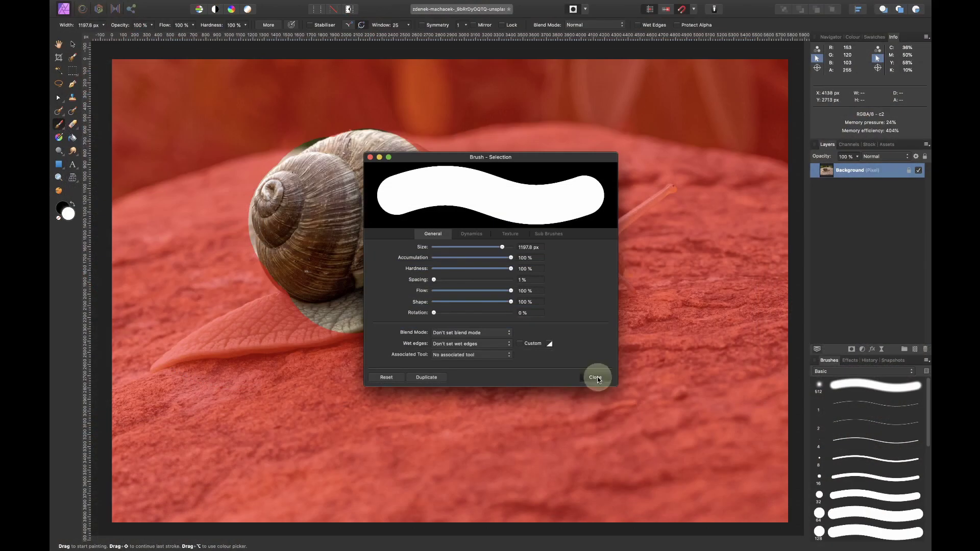
{"action": "mouse_move", "coordinate": [578, 180]}
{"action": "left_mouse_down"}
{"action": "mouse_move", "coordinate": [566, 252]}
{"action": "mouse_move", "coordinate": [617, 341]}
{"action": "mouse_move", "coordinate": [608, 376]}
{"action": "mouse_move", "coordinate": [582, 405]}
{"action": "mouse_move", "coordinate": [463, 411]}
{"action": "mouse_move", "coordinate": [394, 443]}
{"action": "mouse_move", "coordinate": [275, 419]}
{"action": "mouse_move", "coordinate": [217, 358]}
{"action": "mouse_move", "coordinate": [215, 282]}
{"action": "mouse_move", "coordinate": [233, 248]}
{"action": "mouse_move", "coordinate": [301, 209]}
{"action": "left_mouse_up"}
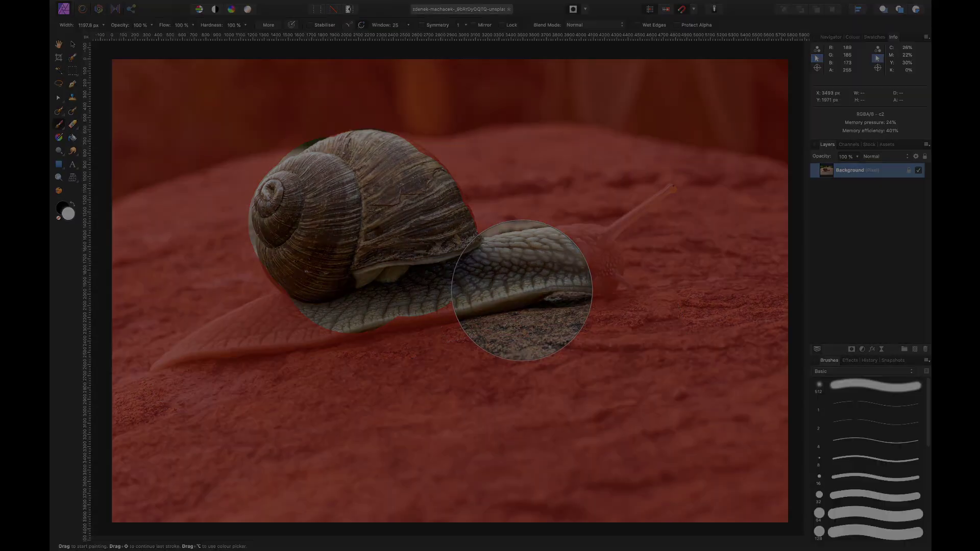
{"action": "left_click_drag", "start_coordinate": [524, 292], "coordinate": [495, 235]}
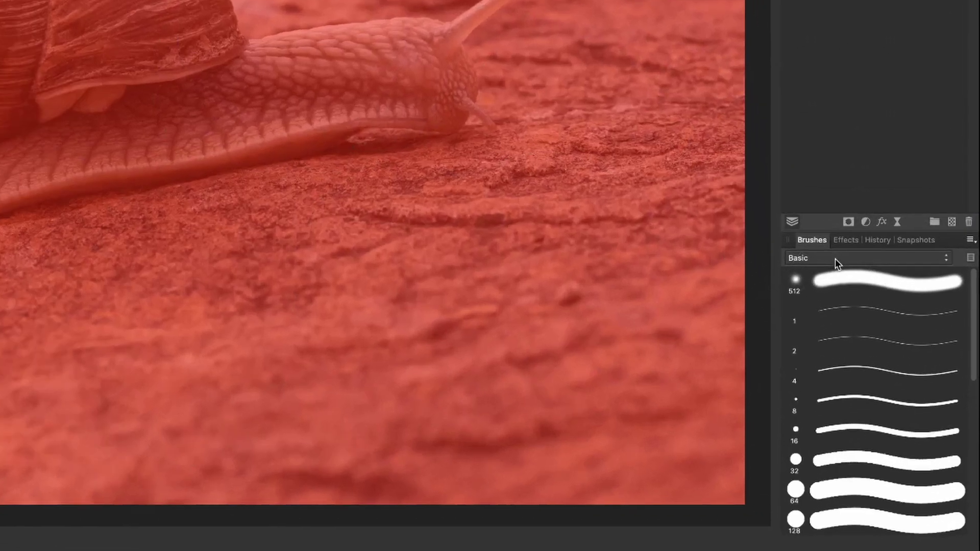
Step: Paint white cloud shapes over the snail and rock with the second 1500 px IAMRENSI Cloud Brush, enlarging it to 4096 px
{"action": "left_click", "coordinate": [835, 259]}
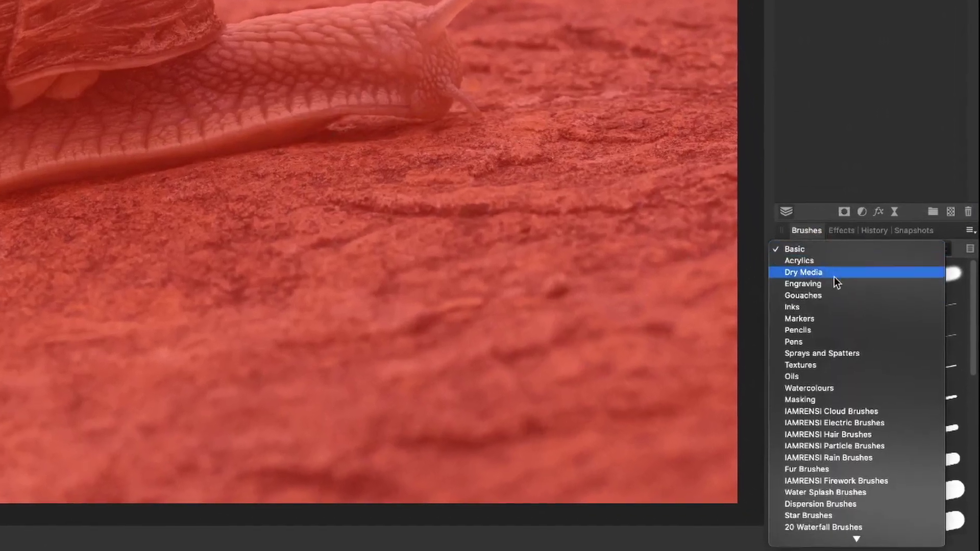
{"action": "key", "text": "Escape"}
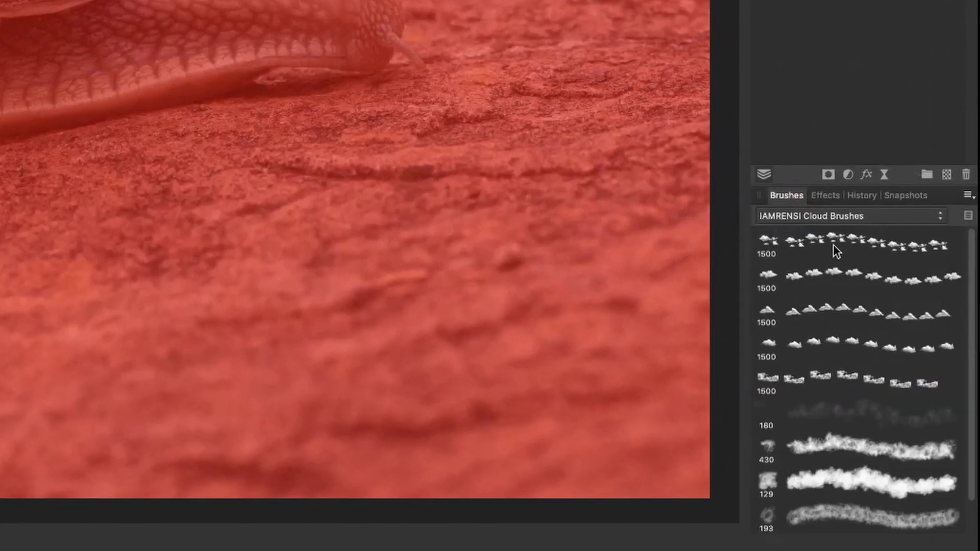
{"action": "left_click", "coordinate": [842, 281]}
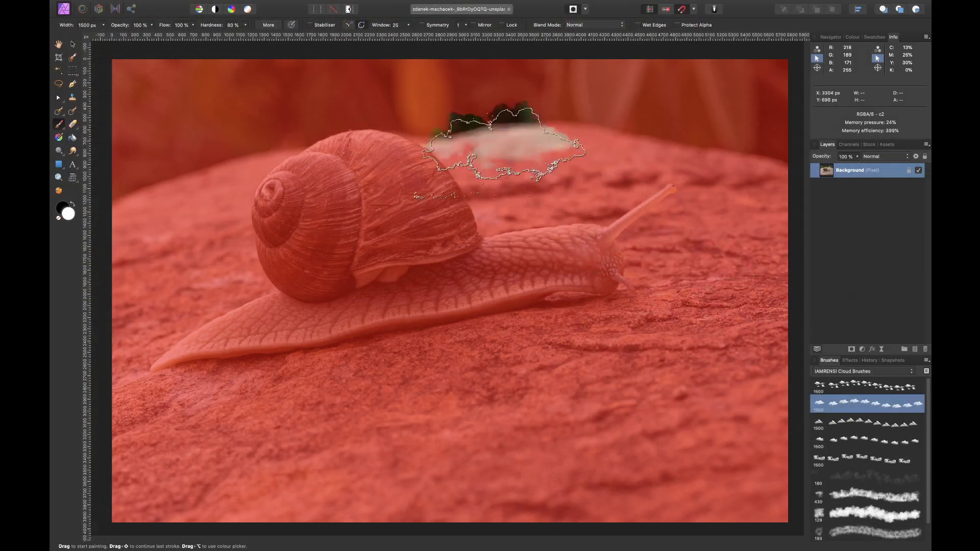
{"action": "mouse_move", "coordinate": [503, 123]}
{"action": "left_mouse_down"}
{"action": "mouse_move", "coordinate": [521, 161]}
{"action": "mouse_move", "coordinate": [492, 99]}
{"action": "mouse_move", "coordinate": [460, 197]}
{"action": "mouse_move", "coordinate": [439, 214]}
{"action": "mouse_move", "coordinate": [431, 246]}
{"action": "mouse_move", "coordinate": [771, 286]}
{"action": "mouse_move", "coordinate": [724, 285]}
{"action": "left_mouse_up"}
{"action": "key", "text": "bracketright"}
{"action": "key", "text": "bracketright"}
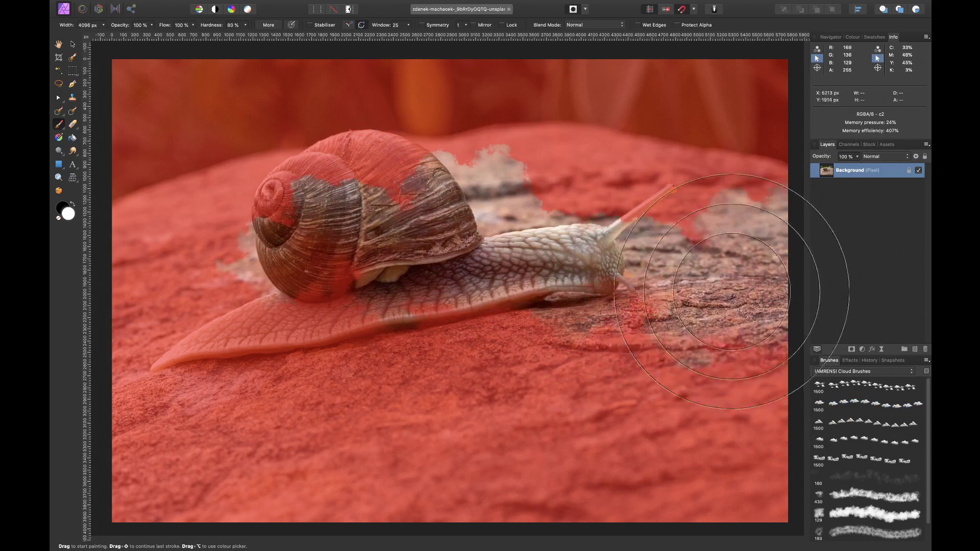
Step: Undo the last cloud stamp and add a mask to the Background layer from the painted cloud selection
{"action": "key", "text": "super+z"}
{"action": "left_click", "coordinate": [852, 350]}
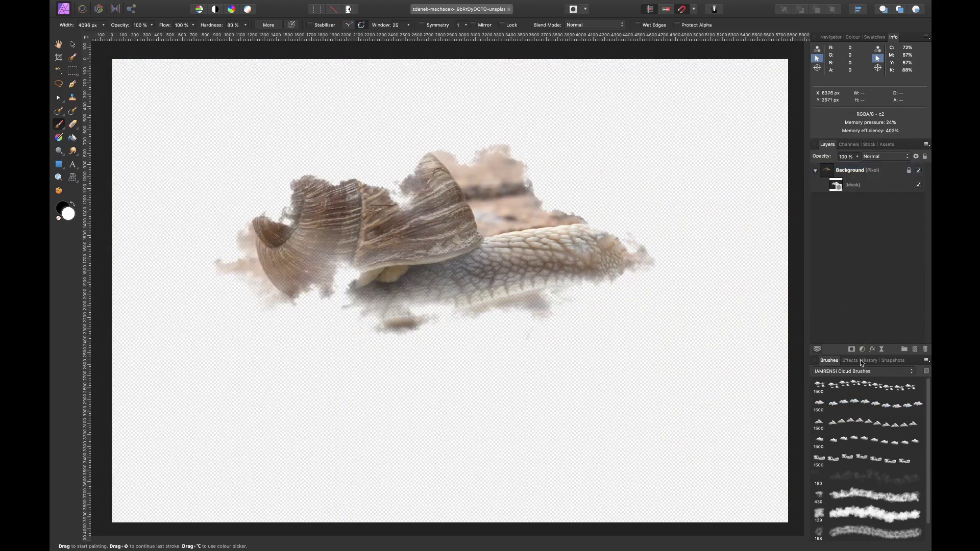
{"action": "key", "text": "super+shift+z"}
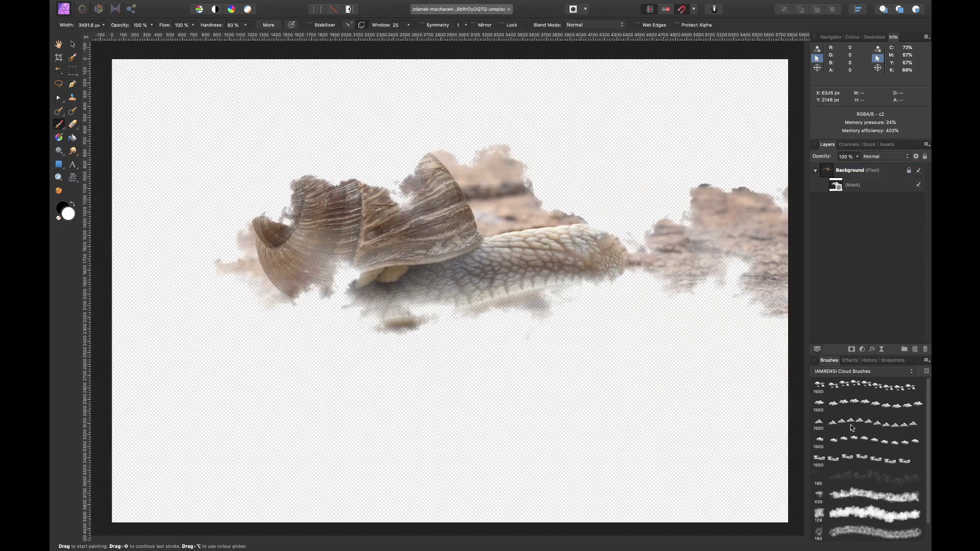
Step: Undo the extra cloud area beside the snail and reveal its tail, underside and tentacle on the mask with the enlarged 129 px cloud brush
{"action": "left_click", "coordinate": [848, 515]}
{"action": "key", "text": "super+z"}
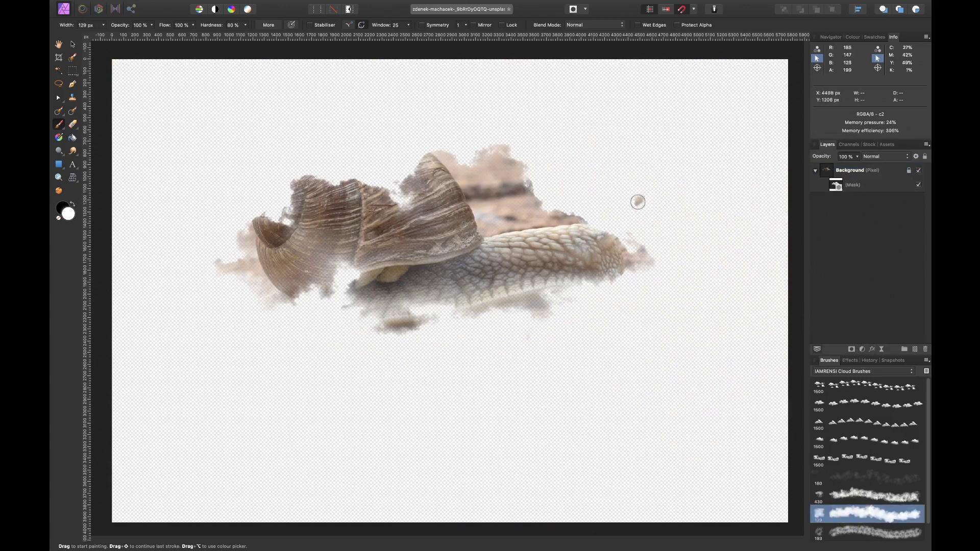
{"action": "key", "text": "bracketright"}
{"action": "key", "text": "bracketright"}
{"action": "key", "text": "bracketright"}
{"action": "key", "text": "bracketright"}
{"action": "key", "text": "bracketright"}
{"action": "mouse_move", "coordinate": [637, 206]}
{"action": "left_mouse_down"}
{"action": "mouse_move", "coordinate": [651, 197]}
{"action": "mouse_move", "coordinate": [624, 236]}
{"action": "mouse_move", "coordinate": [465, 232]}
{"action": "mouse_move", "coordinate": [438, 339]}
{"action": "mouse_move", "coordinate": [328, 372]}
{"action": "mouse_move", "coordinate": [212, 311]}
{"action": "mouse_move", "coordinate": [197, 317]}
{"action": "mouse_move", "coordinate": [186, 267]}
{"action": "mouse_move", "coordinate": [221, 262]}
{"action": "mouse_move", "coordinate": [232, 293]}
{"action": "mouse_move", "coordinate": [368, 236]}
{"action": "mouse_move", "coordinate": [492, 230]}
{"action": "mouse_move", "coordinate": [415, 296]}
{"action": "mouse_move", "coordinate": [527, 297]}
{"action": "left_mouse_up"}
Step: Try to fade out the snail's shell and body by painting black on the mask with an enlarged cloud brush
{"action": "left_click", "coordinate": [831, 504]}
{"action": "key", "text": "bracketright"}
{"action": "key", "text": "x"}
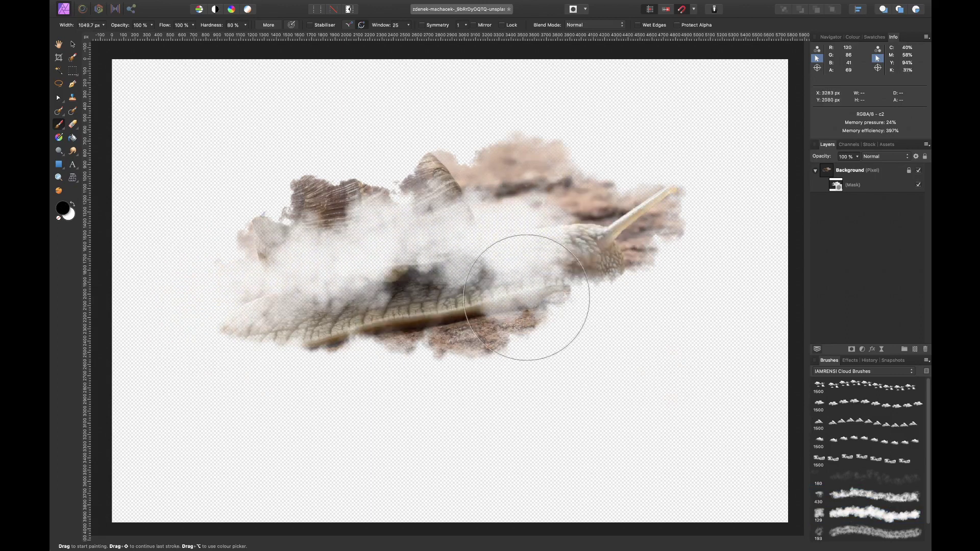
{"action": "key", "text": "super+z"}
{"action": "key", "text": "super+z"}
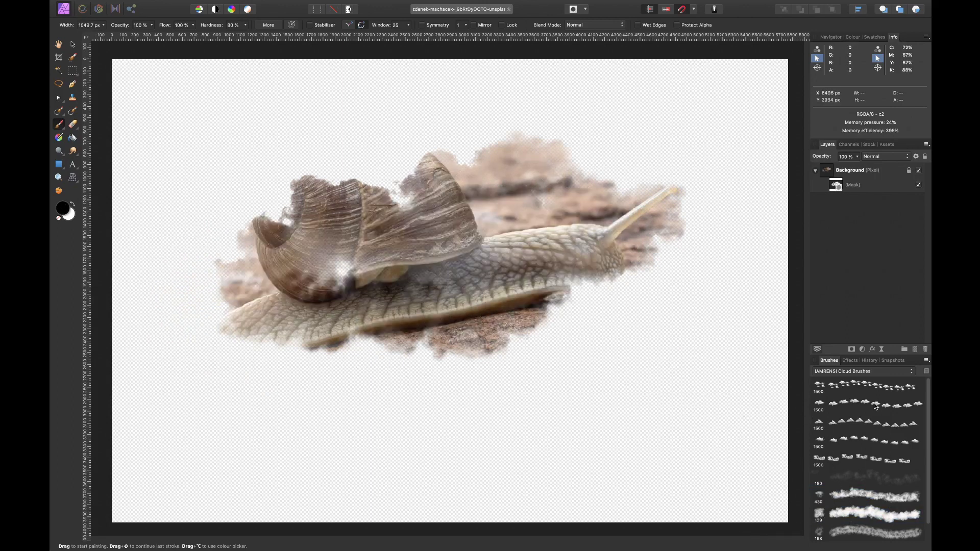
Step: Inspect the detailed settings of the cloud brush and close them unchanged
{"action": "double_click", "coordinate": [876, 406]}
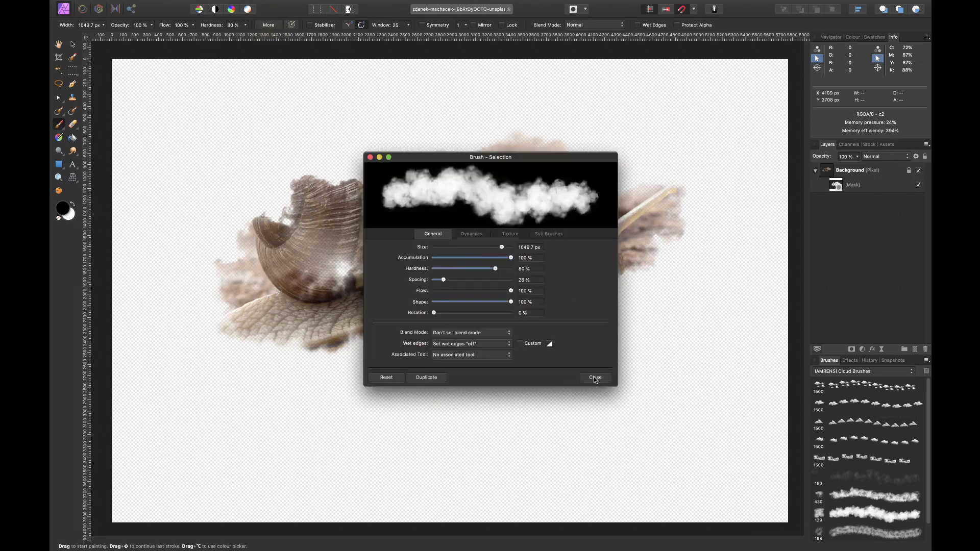
{"action": "left_click", "coordinate": [596, 378]}
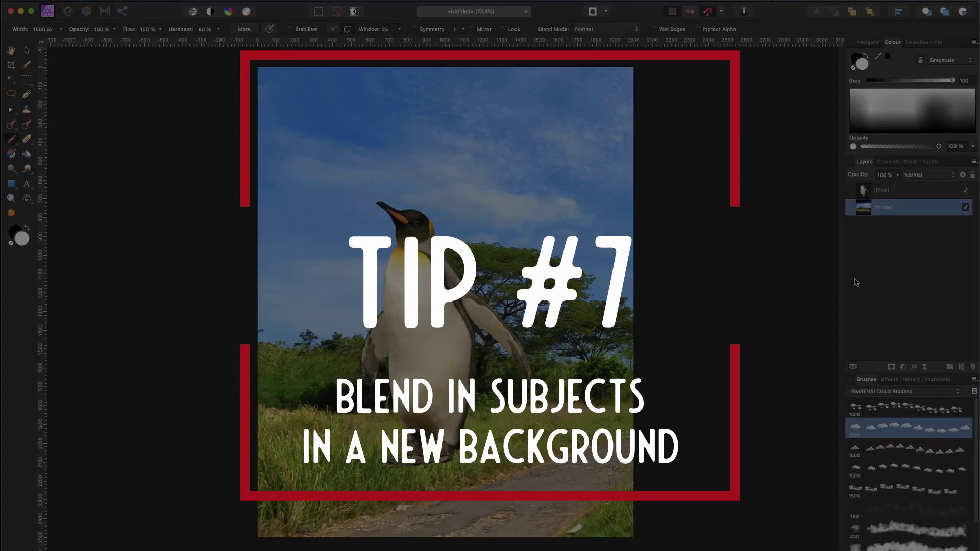
Step: Select the penguin layer and examine where the penguin's feet meet the grass
{"action": "left_click", "coordinate": [901, 190]}
{"action": "left_click_drag", "start_coordinate": [581, 329], "coordinate": [477, 357]}
{"action": "key", "text": "super+z"}
{"action": "key", "text": "v"}
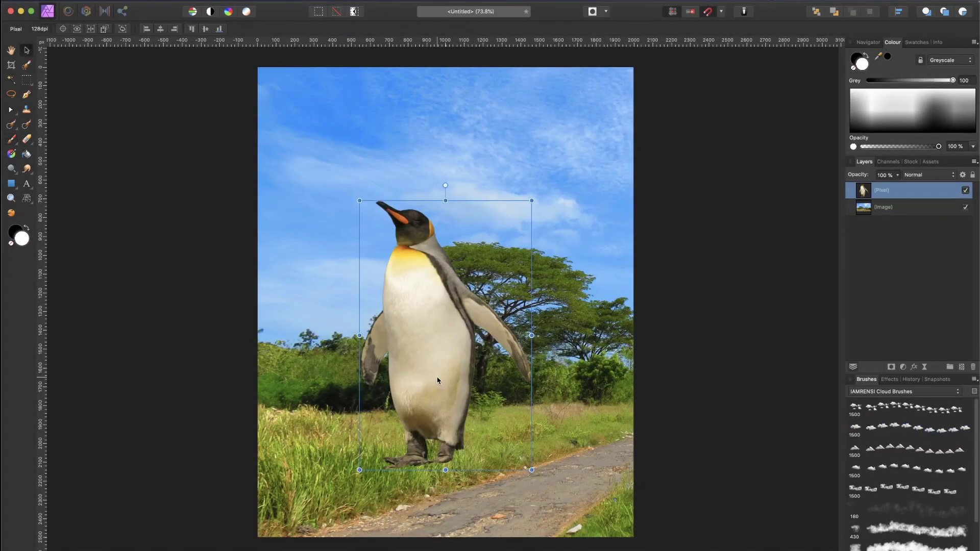
{"action": "scroll", "coordinate": [438, 380], "scroll_direction": "up", "scroll_amount": 10}
{"action": "scroll", "coordinate": [437, 380], "scroll_direction": "down", "scroll_amount": 5}
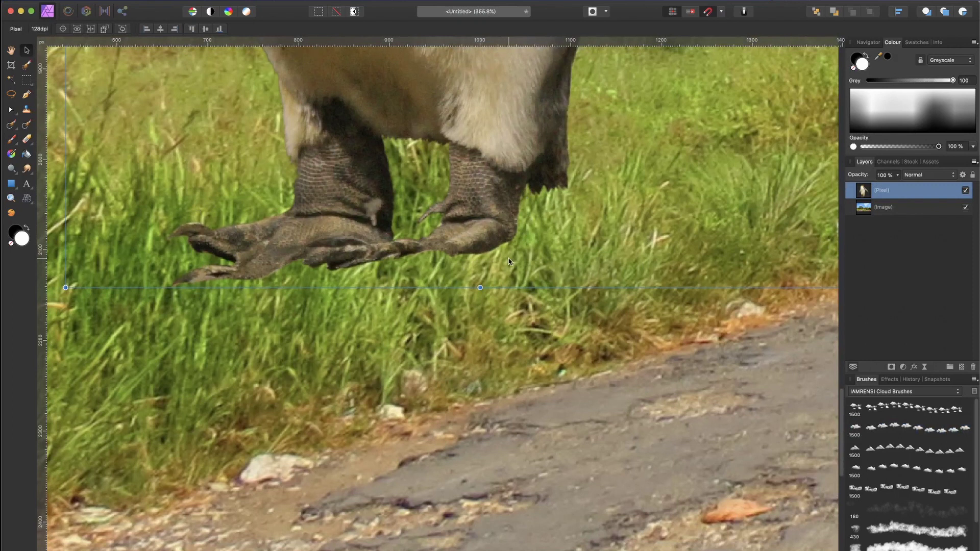
{"action": "key", "text": "super+0"}
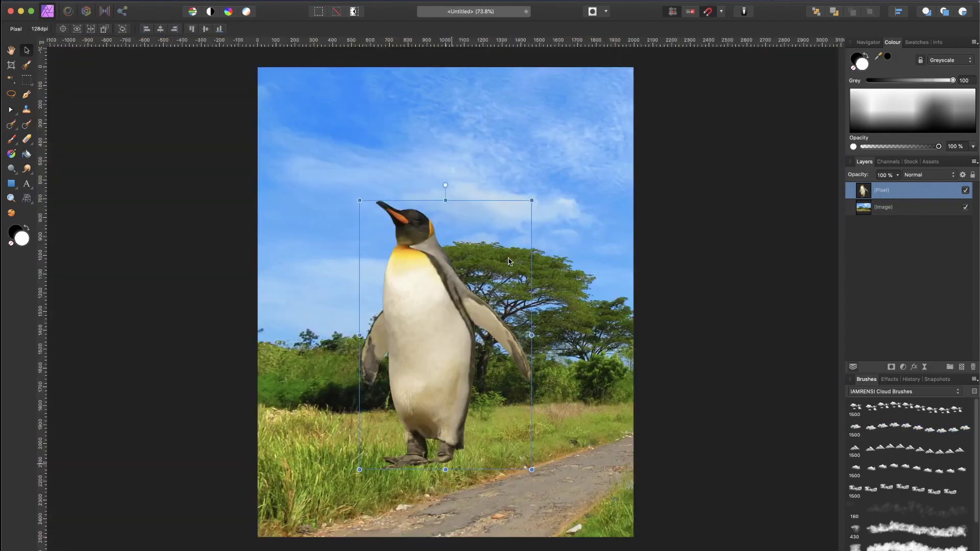
Step: Add a mask to the penguin layer and choose the first brush of the 15 Grass Brushes
{"action": "left_click", "coordinate": [891, 367]}
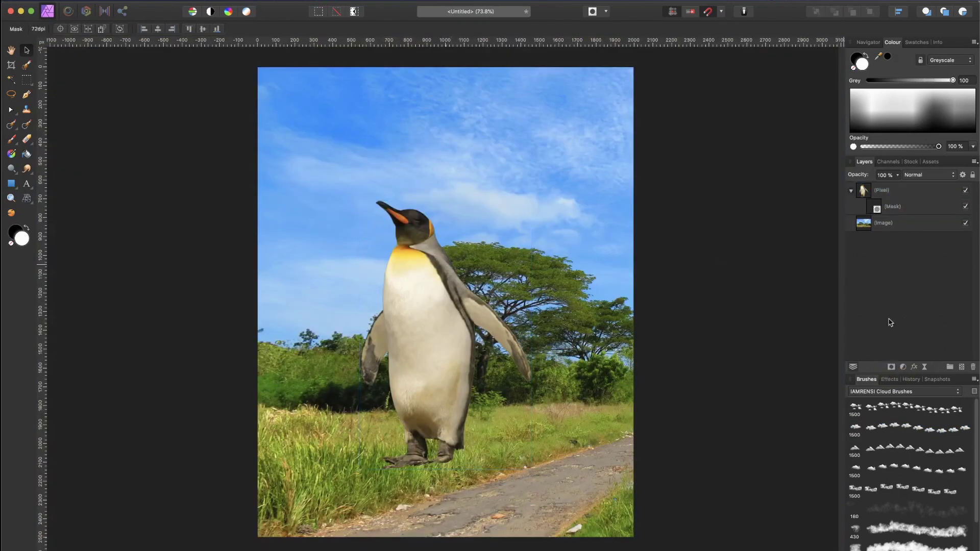
{"action": "left_click", "coordinate": [879, 212]}
{"action": "left_click", "coordinate": [876, 394]}
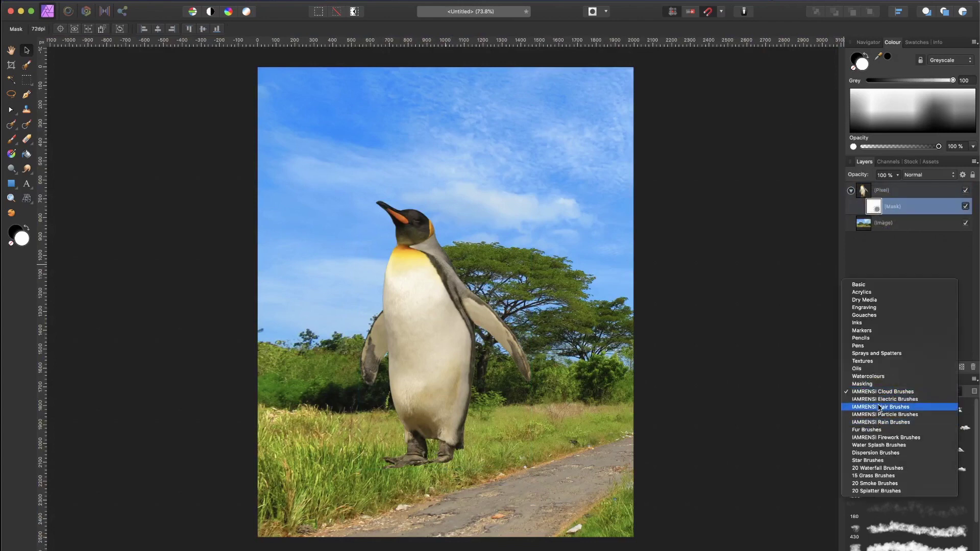
{"action": "left_click", "coordinate": [872, 476]}
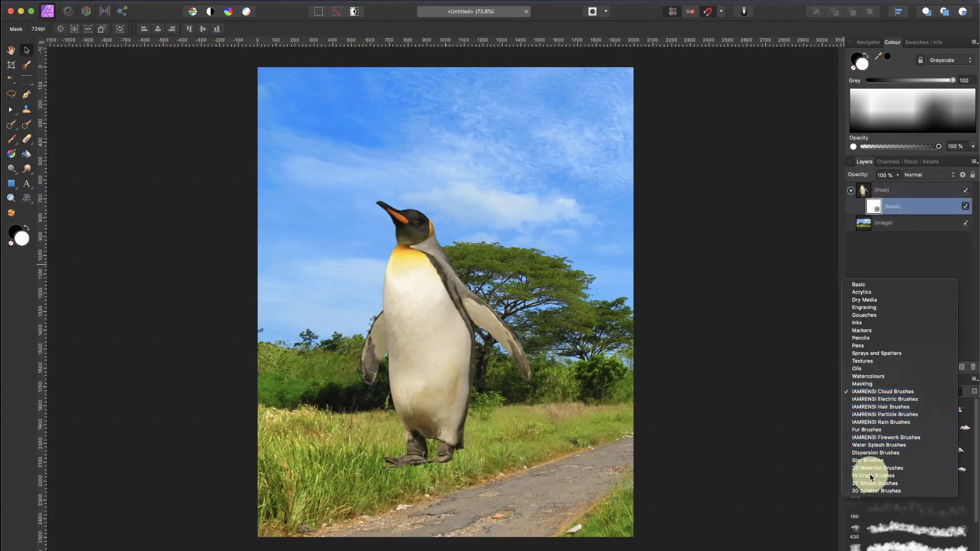
{"action": "left_click", "coordinate": [888, 406]}
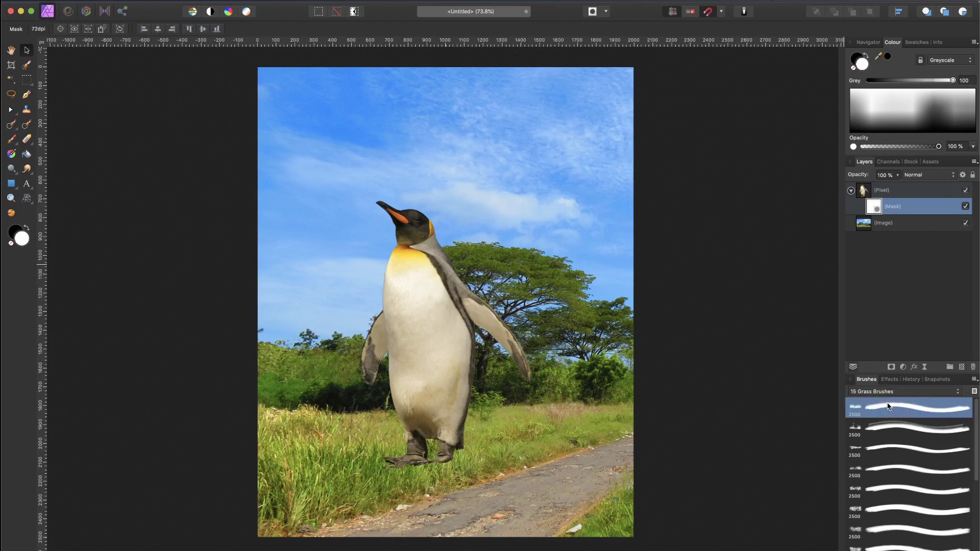
Step: Paint black on the mask over the penguin's feet with the grass brush reduced to 681.2 px
{"action": "left_click", "coordinate": [11, 139]}
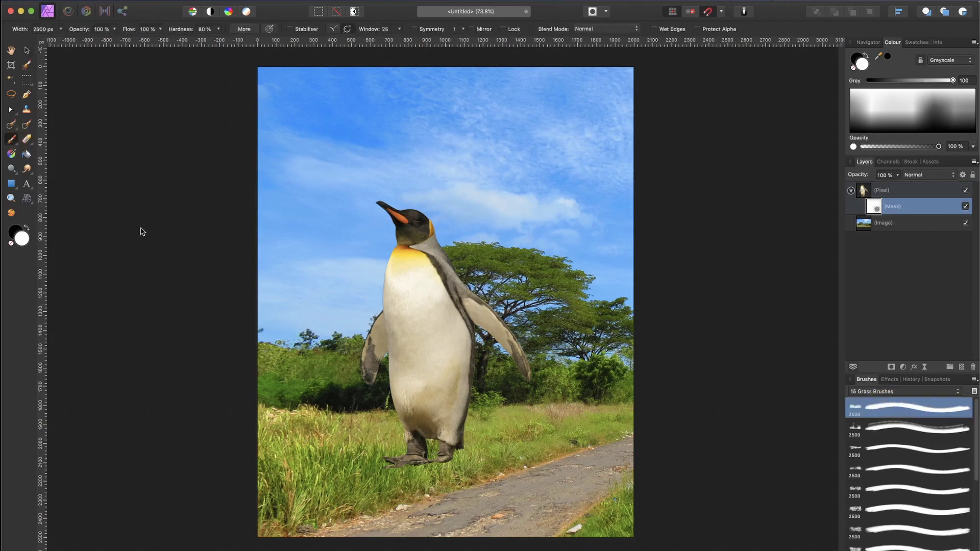
{"action": "key", "text": "bracketleft"}
{"action": "key", "text": "bracketleft"}
{"action": "key", "text": "bracketleft"}
{"action": "key", "text": "bracketleft"}
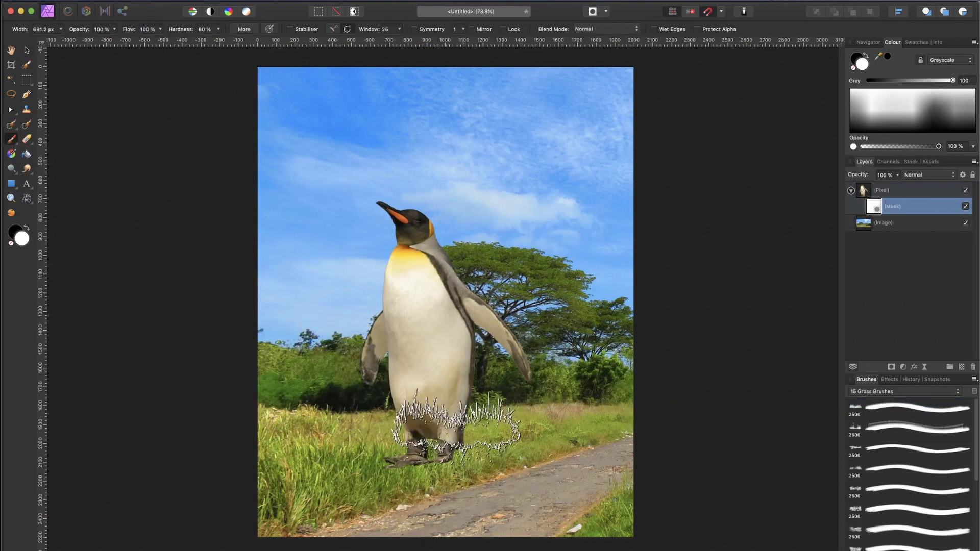
{"action": "scroll", "coordinate": [444, 444], "scroll_direction": "up", "scroll_amount": 5}
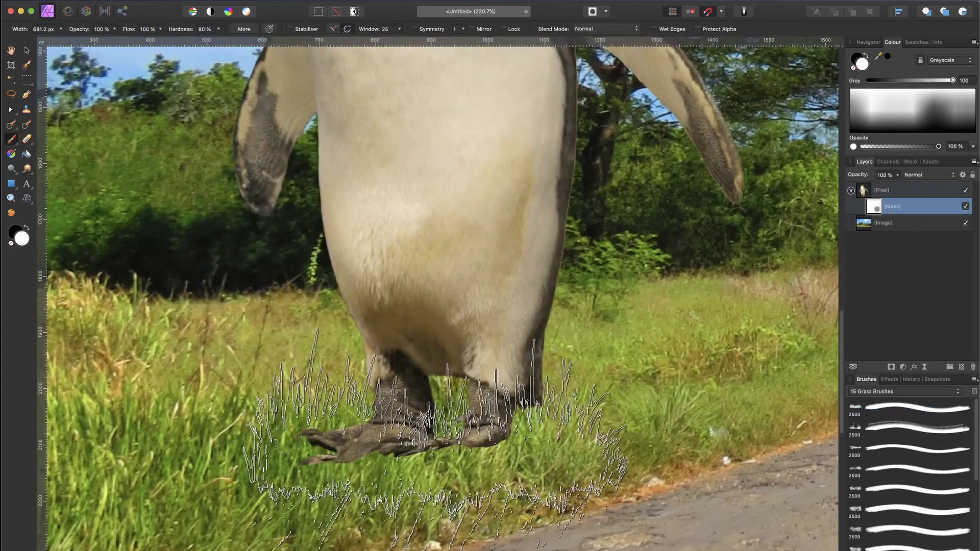
{"action": "left_click_drag", "start_coordinate": [435, 444], "coordinate": [469, 443]}
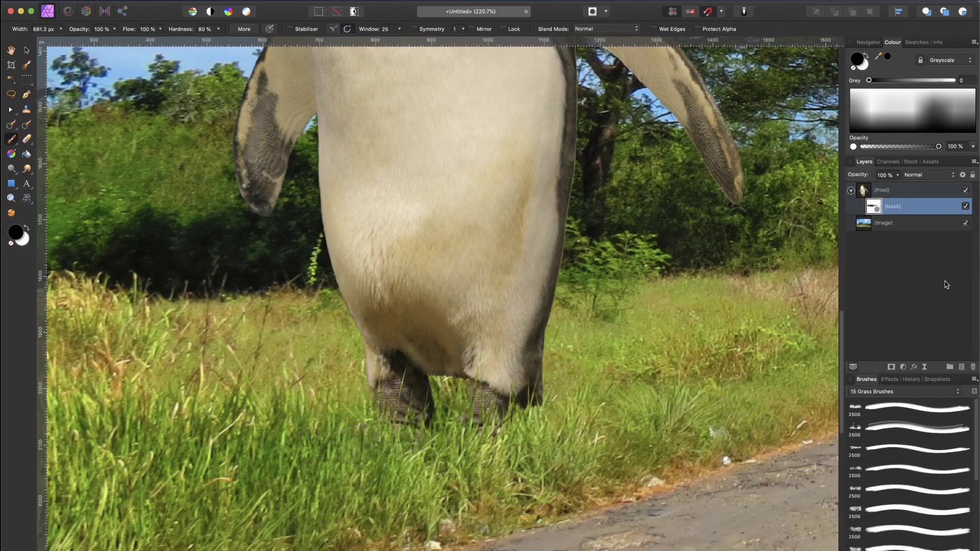
Step: Examine the penguin's grass-covered legs up close, view its mask on its own and return to the full composite
{"action": "key", "text": "super+0"}
{"action": "key", "text": "v"}
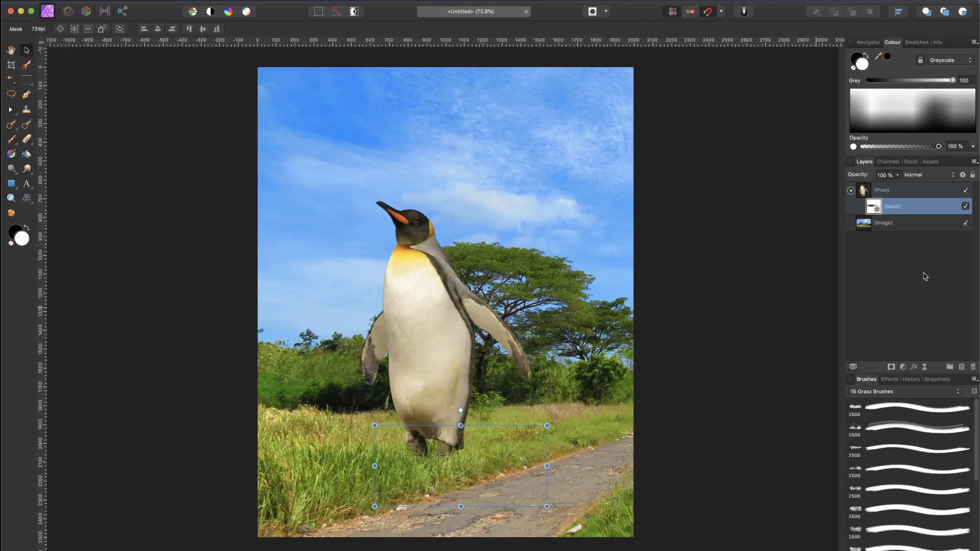
{"action": "left_click", "coordinate": [881, 190]}
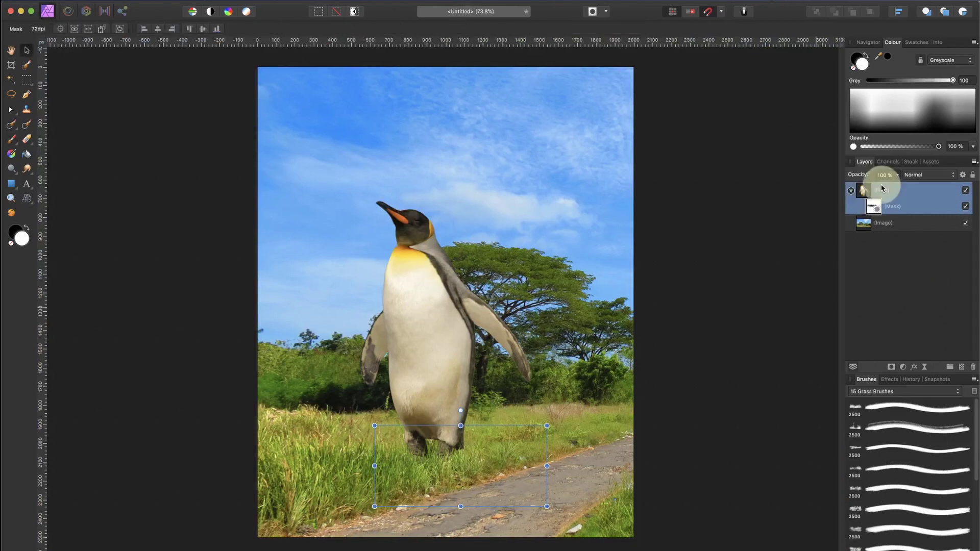
{"action": "left_click", "coordinate": [875, 276]}
{"action": "scroll", "coordinate": [439, 457], "scroll_direction": "up", "scroll_amount": 5}
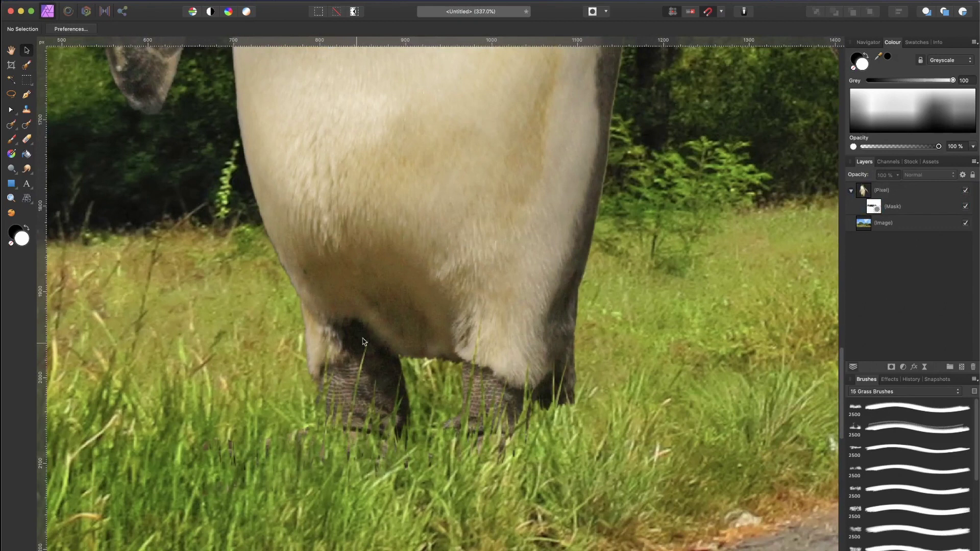
{"action": "left_click", "coordinate": [874, 206], "text": "alt"}
{"action": "scroll", "coordinate": [432, 498], "scroll_direction": "down", "scroll_amount": 5}
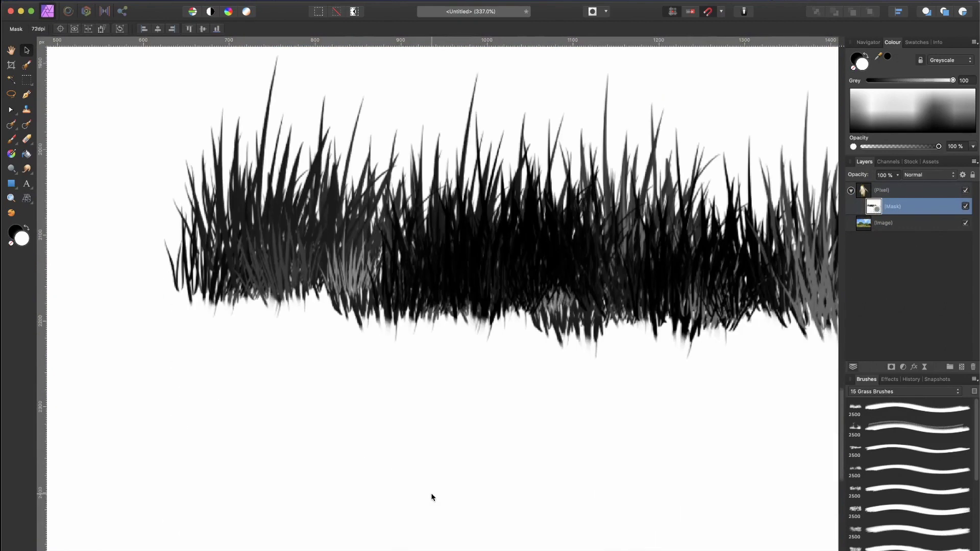
{"action": "left_click", "coordinate": [914, 193]}
{"action": "key", "text": "super+0"}
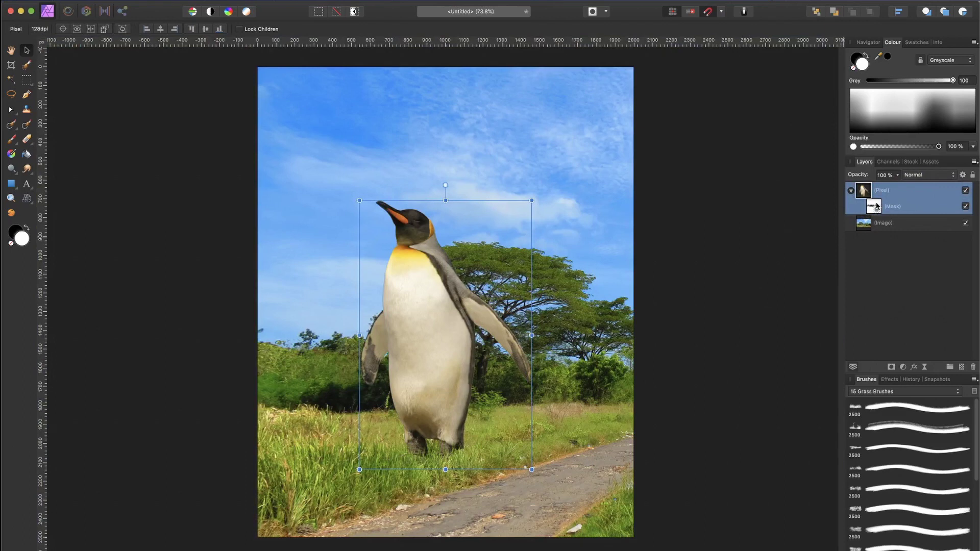
Step: Move the penguin across the grass away from the tree, flip it horizontally, adjust its position and deselect it
{"action": "left_click_drag", "start_coordinate": [405, 337], "coordinate": [328, 336]}
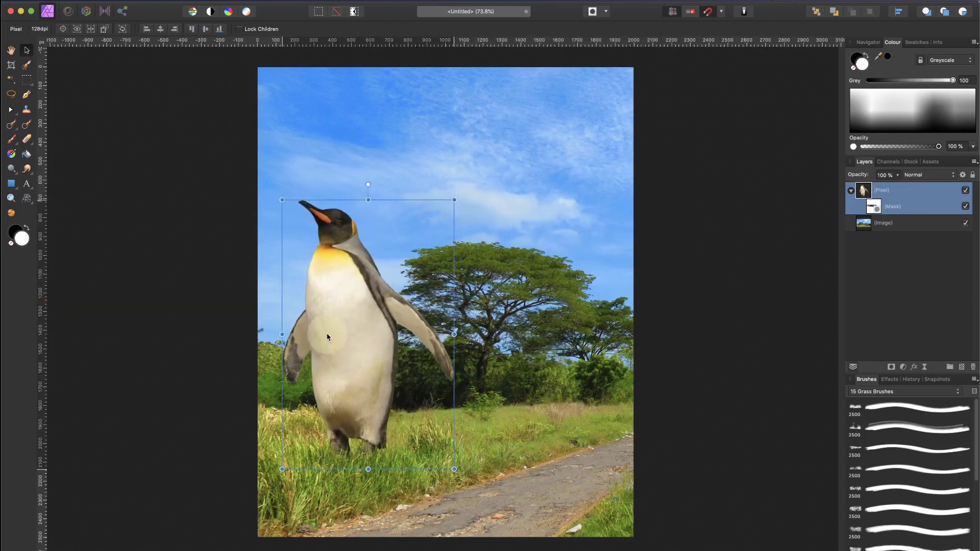
{"action": "right_click", "coordinate": [327, 336]}
{"action": "mouse_move", "coordinate": [405, 474]}
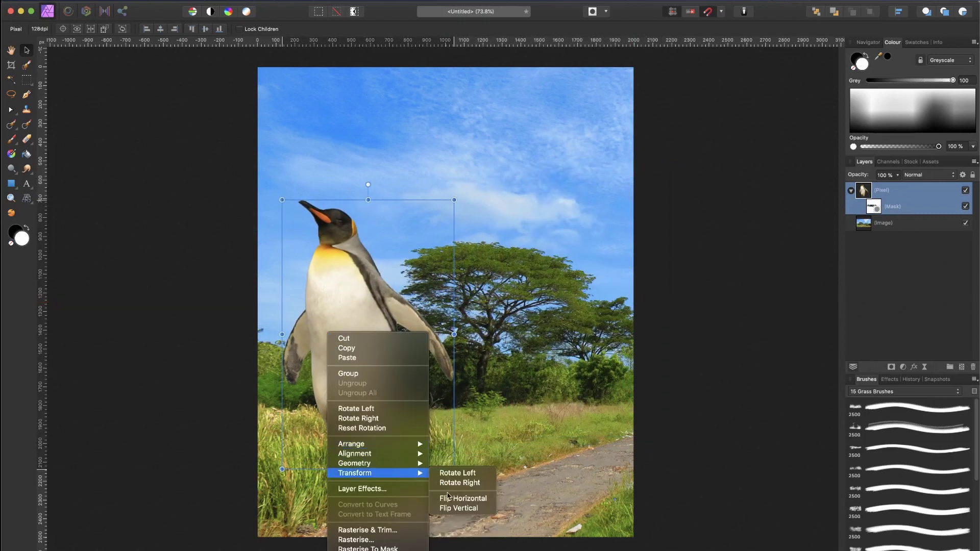
{"action": "left_click", "coordinate": [447, 497]}
{"action": "left_click_drag", "start_coordinate": [390, 366], "coordinate": [374, 366]}
{"action": "key", "text": "super+d"}
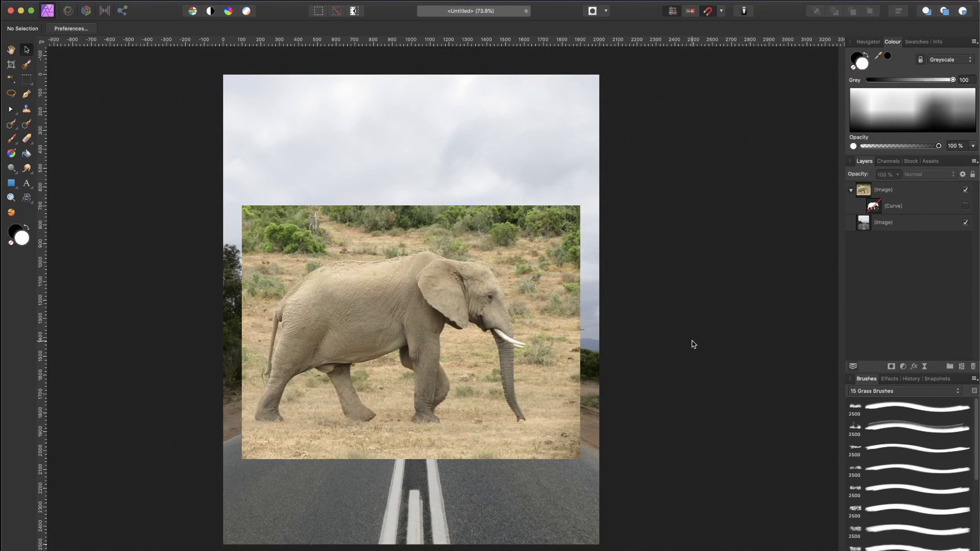
Step: Hide the elephant image to view the road background and show the elephant again
{"action": "left_click", "coordinate": [965, 189]}
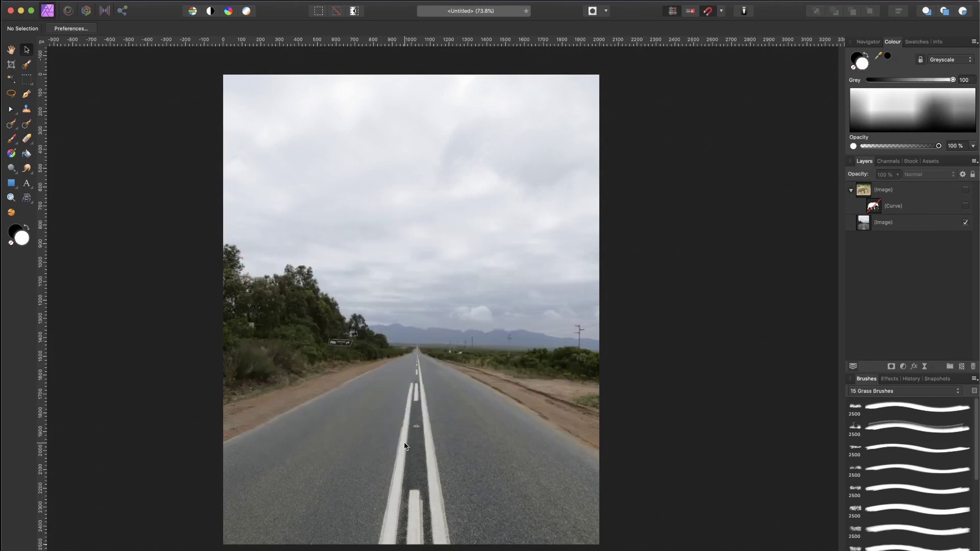
{"action": "left_click", "coordinate": [965, 190]}
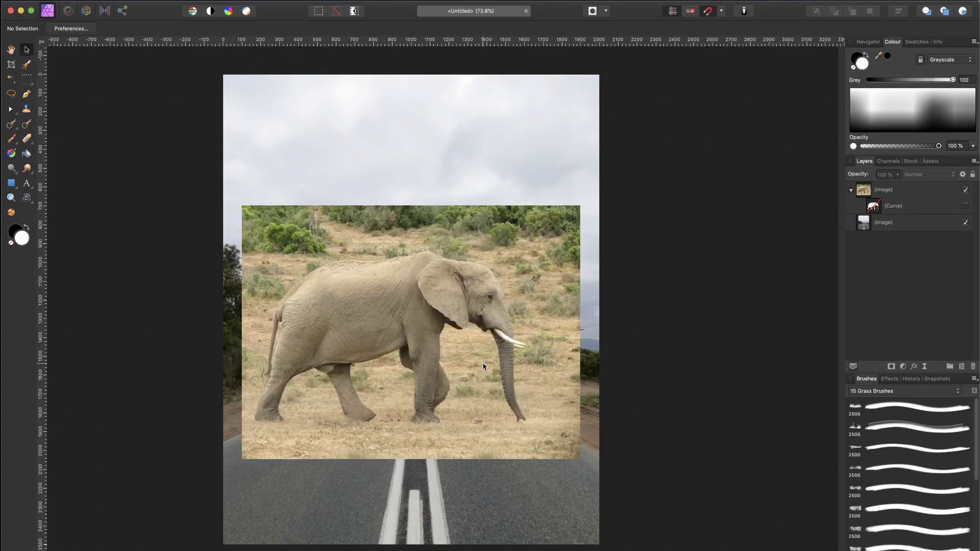
Step: Turn on the elephant's curve mask to cut out its background and shift the elephant slightly over the road
{"action": "left_click", "coordinate": [965, 206]}
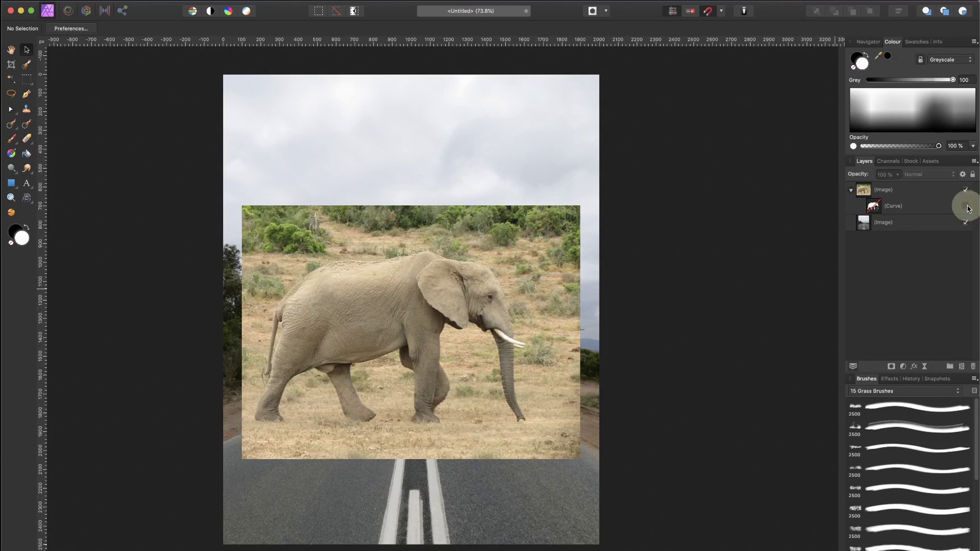
{"action": "left_click", "coordinate": [383, 314]}
{"action": "mouse_move", "coordinate": [342, 319]}
{"action": "left_mouse_down"}
{"action": "mouse_move", "coordinate": [403, 302]}
{"action": "mouse_move", "coordinate": [357, 316]}
{"action": "left_mouse_up"}
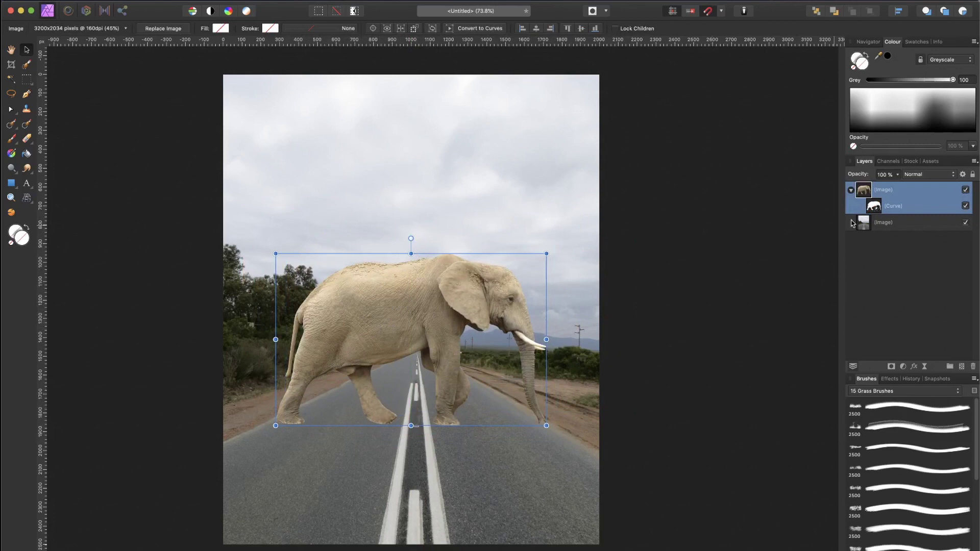
{"action": "left_click_drag", "start_coordinate": [879, 192], "coordinate": [865, 210]}
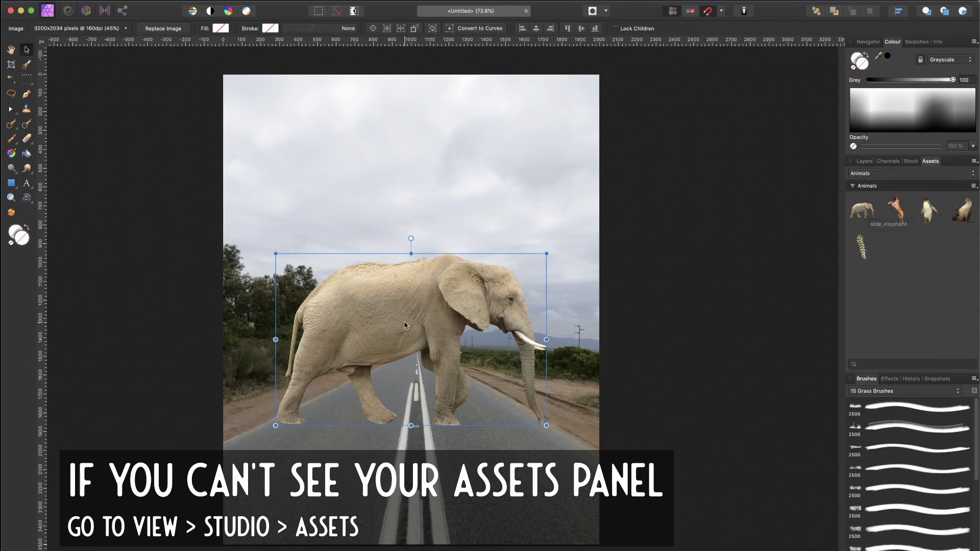
Step: Save the masked elephant cut-out as a new asset in the Animals category
{"action": "left_click", "coordinate": [866, 161]}
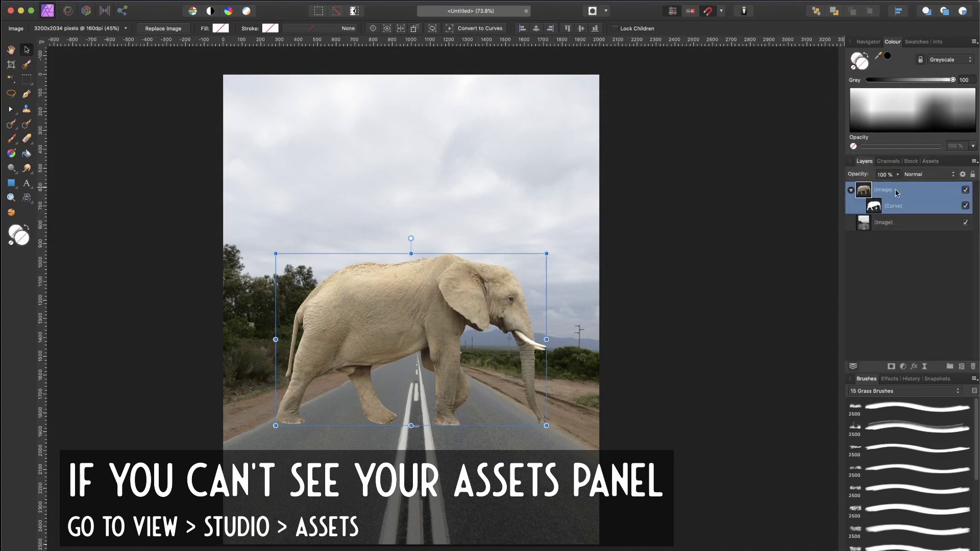
{"action": "left_click", "coordinate": [930, 160]}
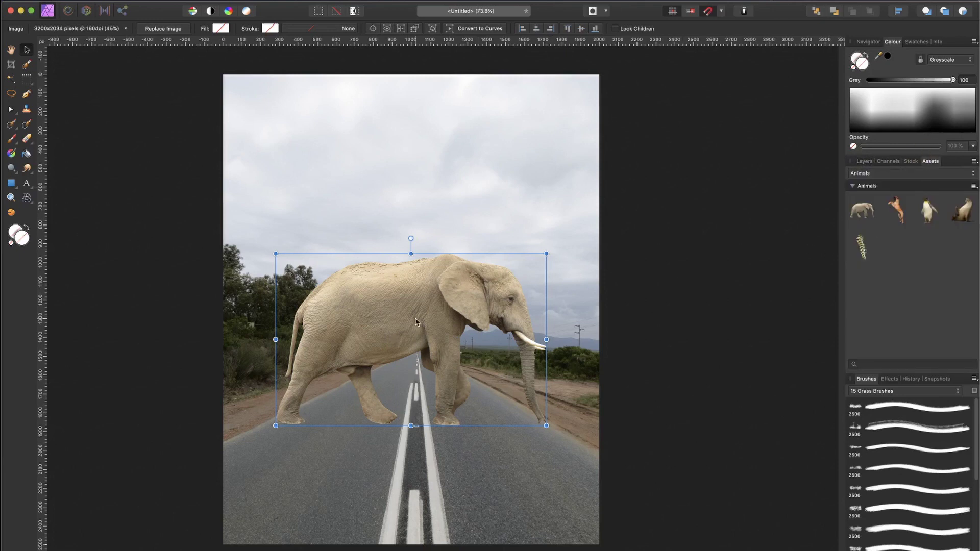
{"action": "left_click_drag", "start_coordinate": [403, 321], "coordinate": [868, 253]}
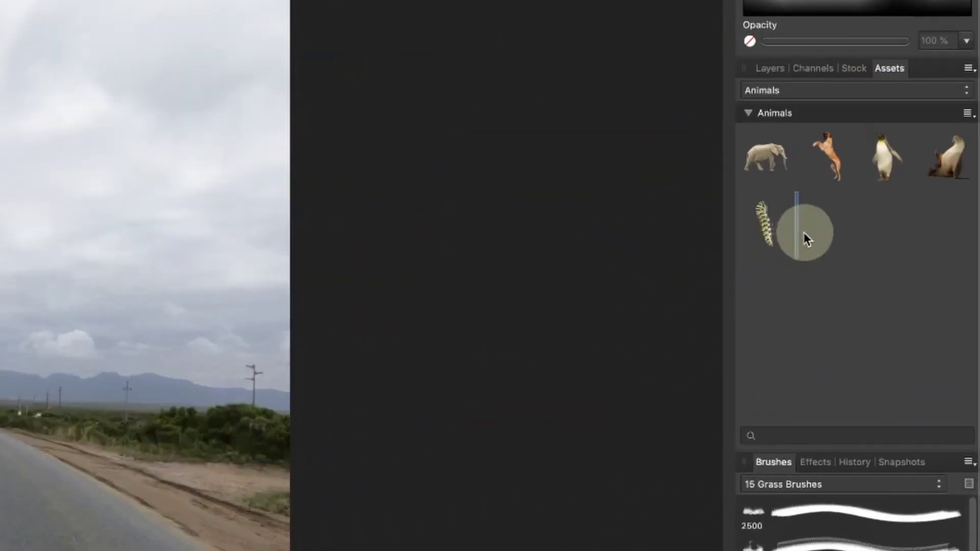
{"action": "left_click_drag", "start_coordinate": [804, 234], "coordinate": [805, 233]}
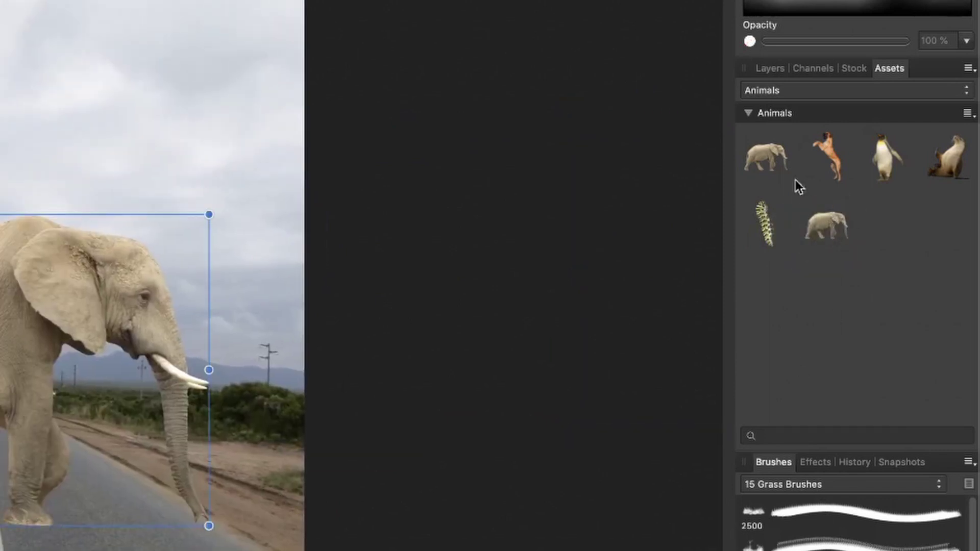
Step: Hide the original elephant image and place the newly saved elephant asset in the middle of the road
{"action": "left_click", "coordinate": [772, 71]}
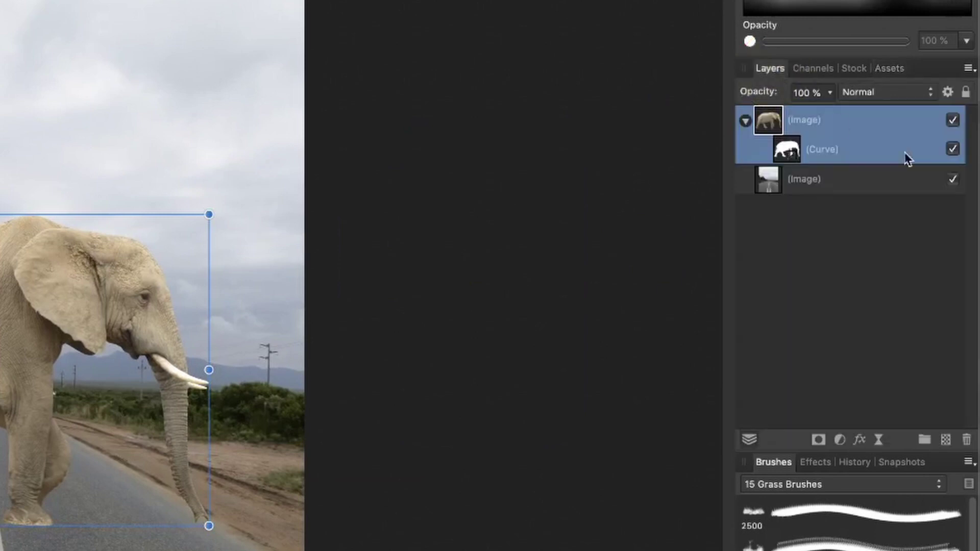
{"action": "left_click", "coordinate": [953, 120]}
{"action": "left_click", "coordinate": [890, 68]}
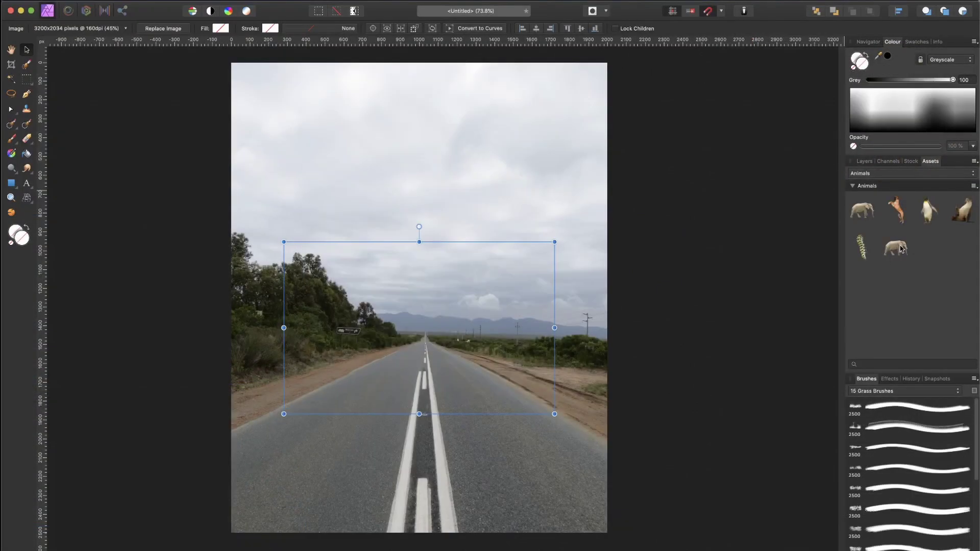
{"action": "left_click_drag", "start_coordinate": [828, 226], "coordinate": [334, 266]}
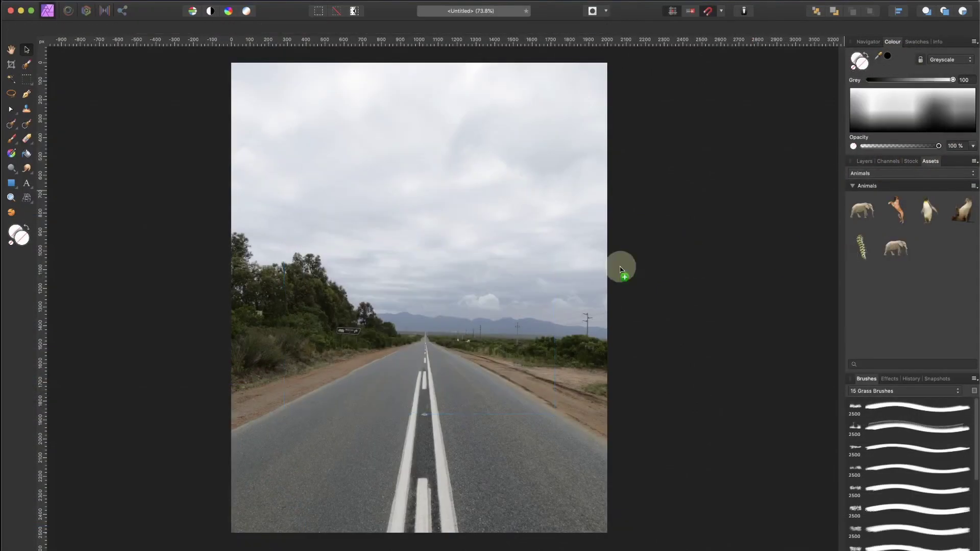
{"action": "left_click_drag", "start_coordinate": [621, 270], "coordinate": [423, 340]}
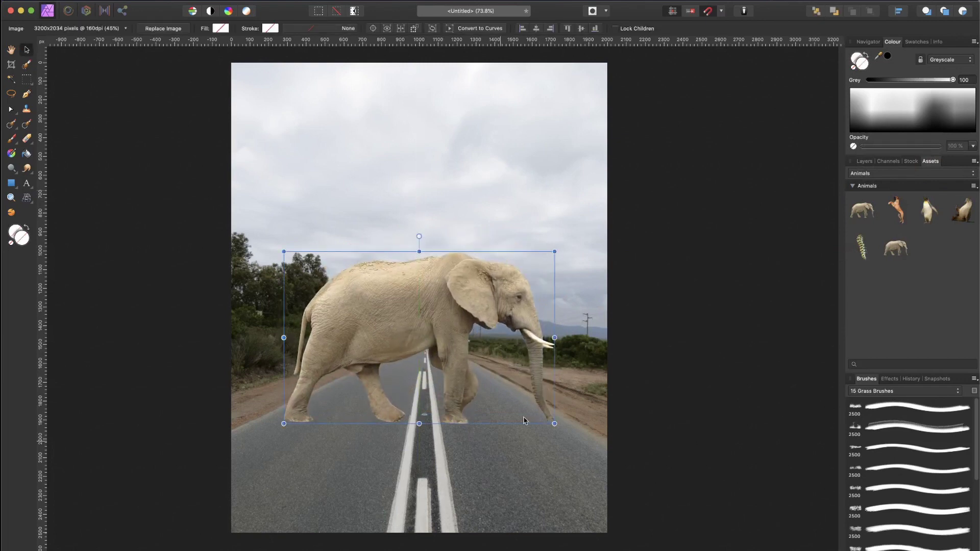
Step: Examine the placed elephant's cut-out edges up close along the back, ear, tusks, trunk and legs, and return to the full view
{"action": "scroll", "coordinate": [357, 284], "scroll_direction": "up", "scroll_amount": 10}
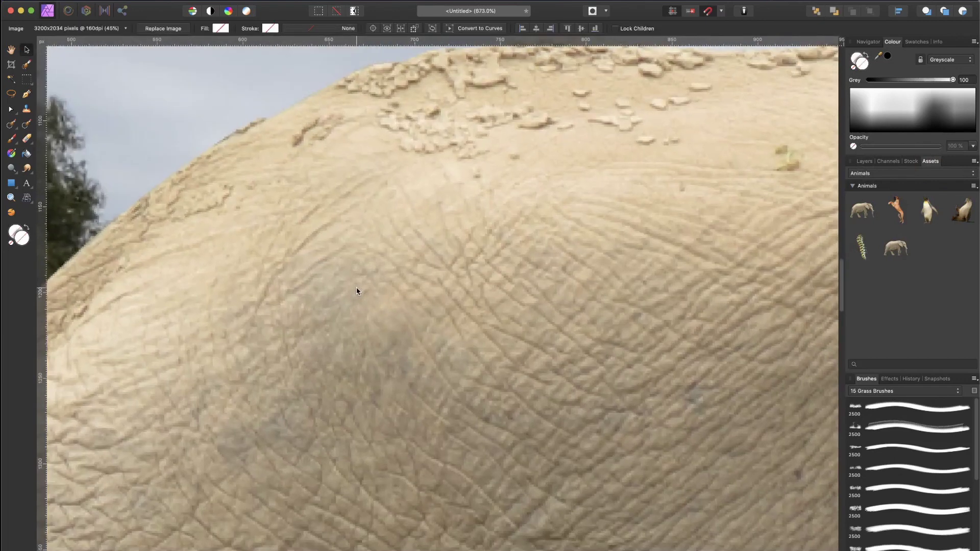
{"action": "scroll", "coordinate": [344, 252], "scroll_direction": "right", "scroll_amount": 15}
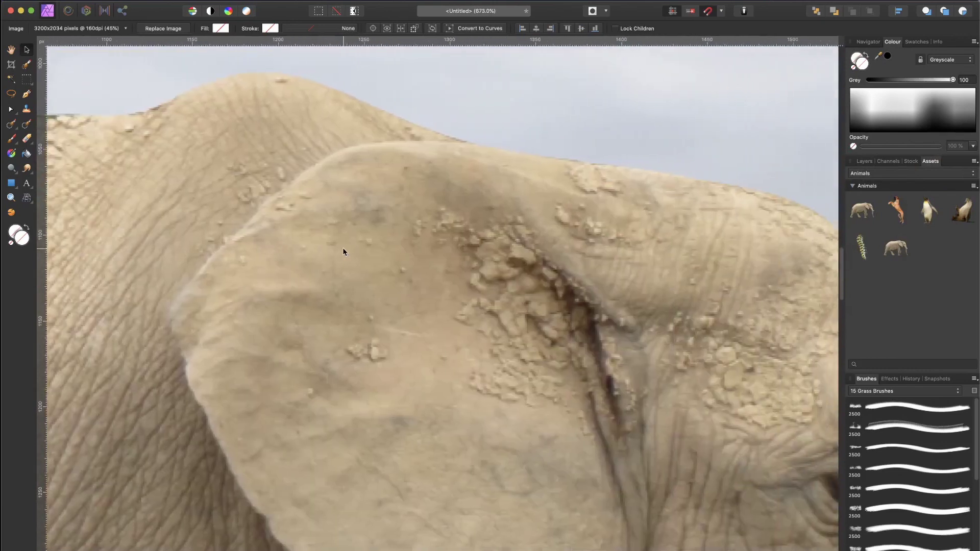
{"action": "scroll", "coordinate": [343, 251], "scroll_direction": "down", "scroll_amount": 15}
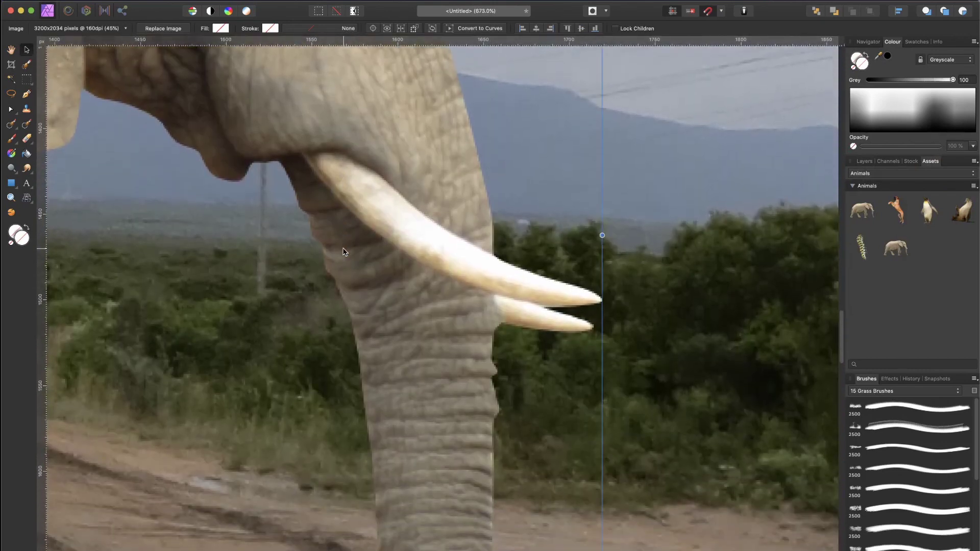
{"action": "scroll", "coordinate": [343, 252], "scroll_direction": "down", "scroll_amount": 10}
{"action": "scroll", "coordinate": [344, 252], "scroll_direction": "down", "scroll_amount": 8}
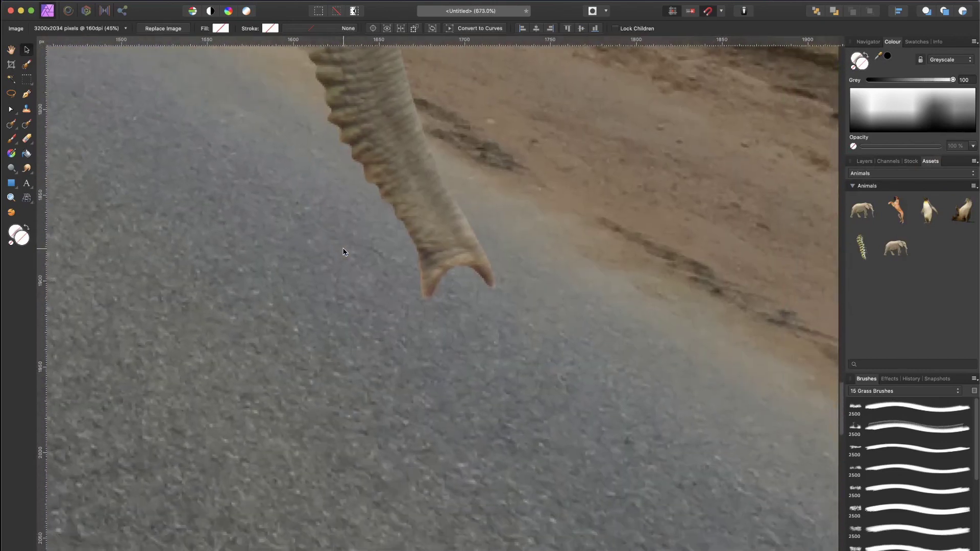
{"action": "scroll", "coordinate": [343, 252], "scroll_direction": "up", "scroll_amount": 12}
{"action": "scroll", "coordinate": [343, 252], "scroll_direction": "left", "scroll_amount": 8}
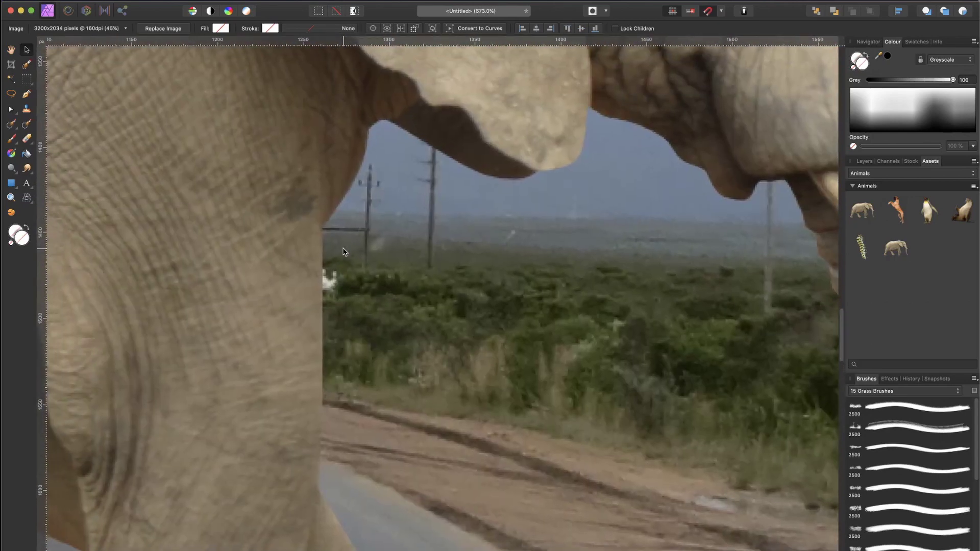
{"action": "key", "text": "super+0"}
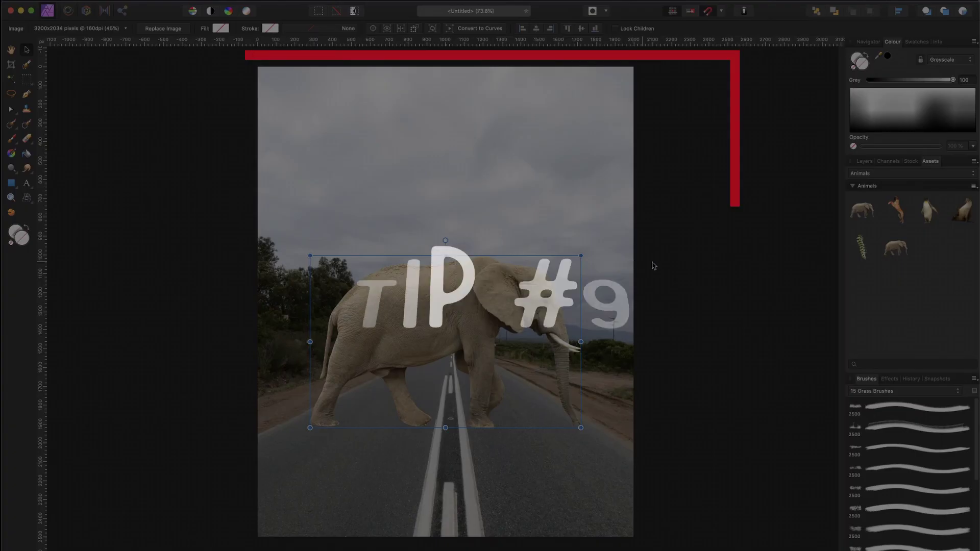
Step: Delete the newly added duplicate elephant asset from the Animals category
{"action": "right_click", "coordinate": [895, 253]}
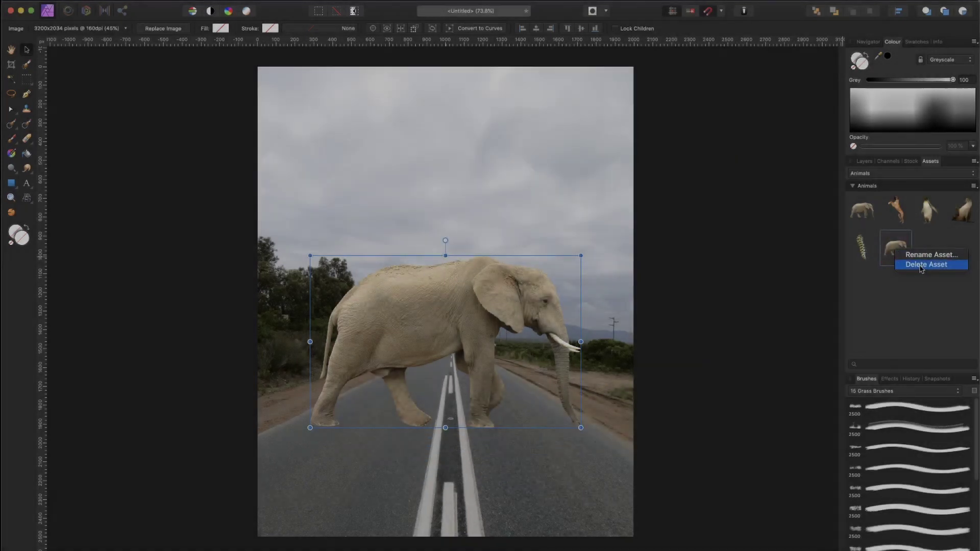
{"action": "left_click", "coordinate": [922, 265]}
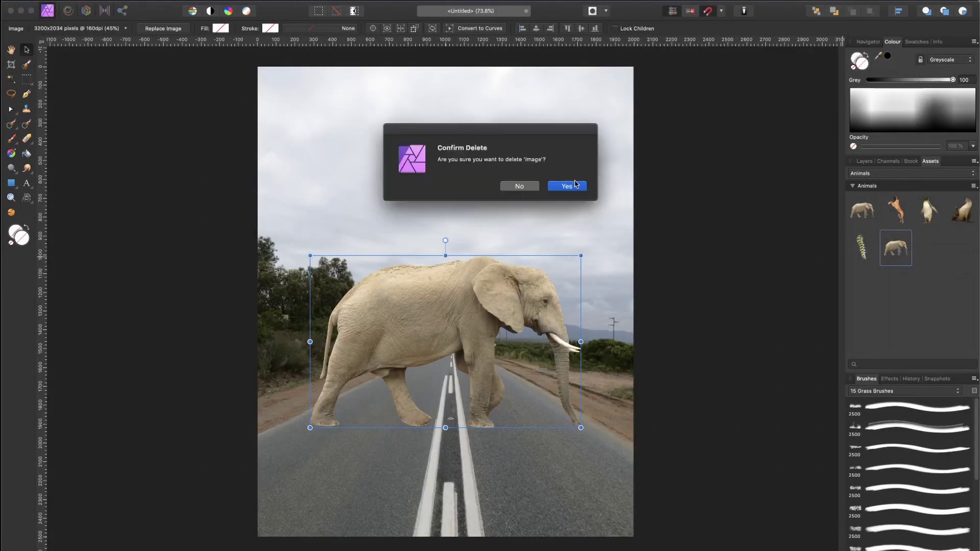
{"action": "left_click", "coordinate": [567, 185]}
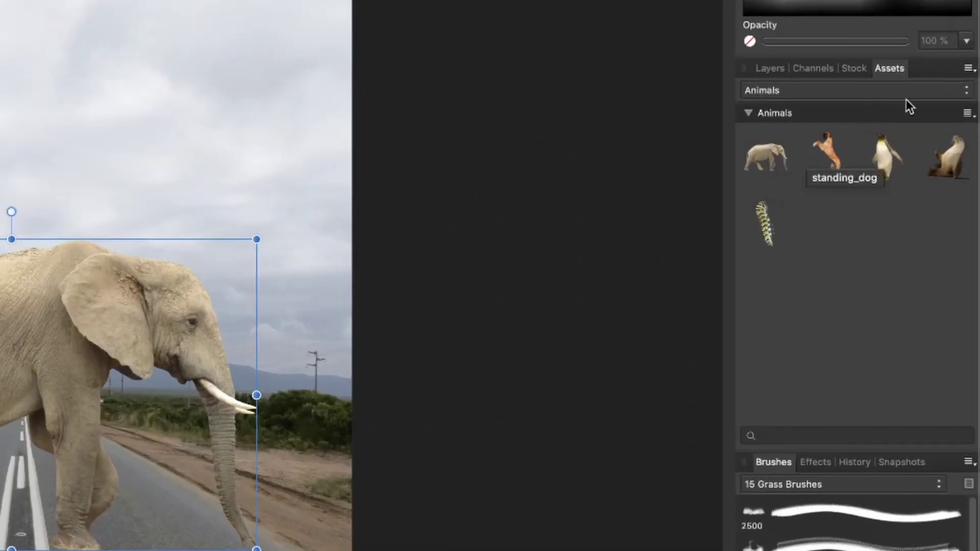
Step: Browse the Random and Space asset categories and try placing the moon asset over the road scene
{"action": "left_click", "coordinate": [859, 93]}
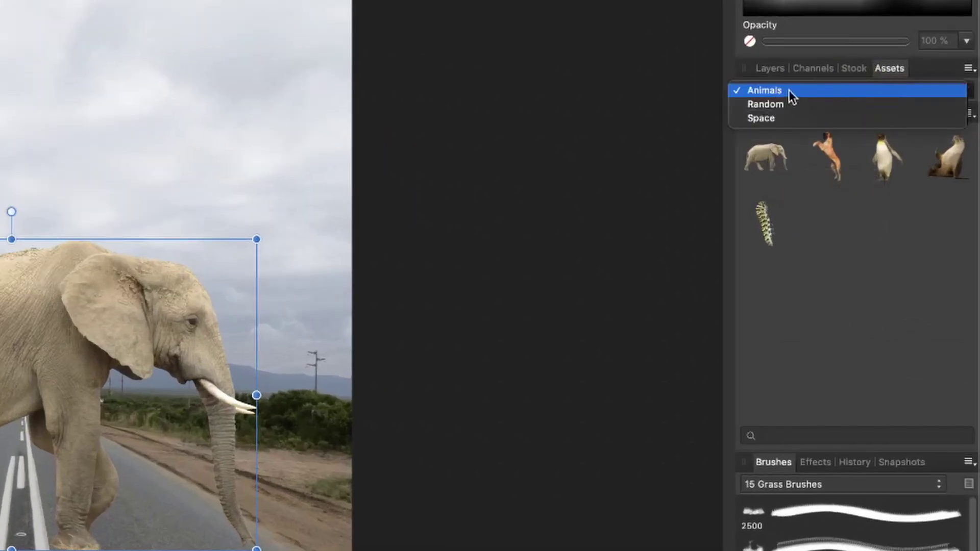
{"action": "left_click", "coordinate": [774, 105]}
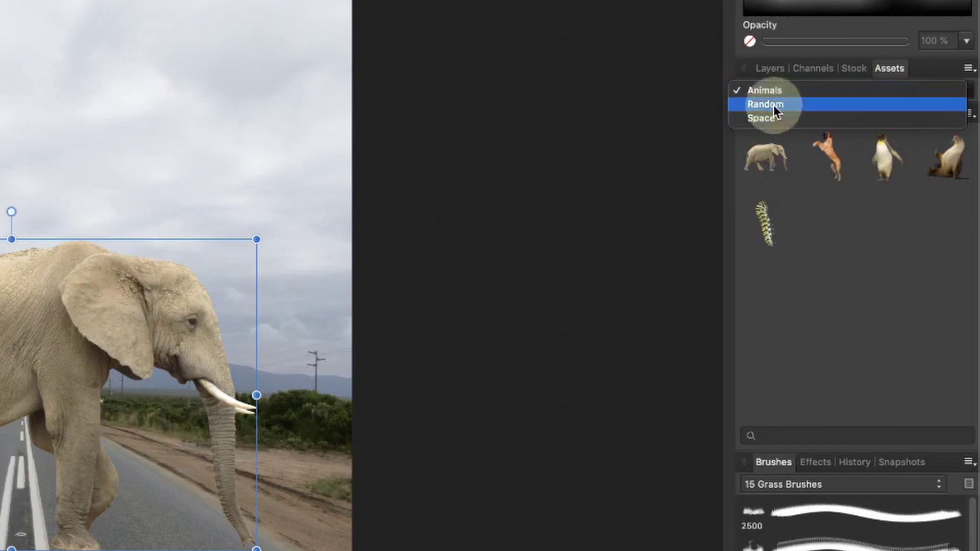
{"action": "left_click", "coordinate": [817, 91]}
{"action": "left_click", "coordinate": [810, 105]}
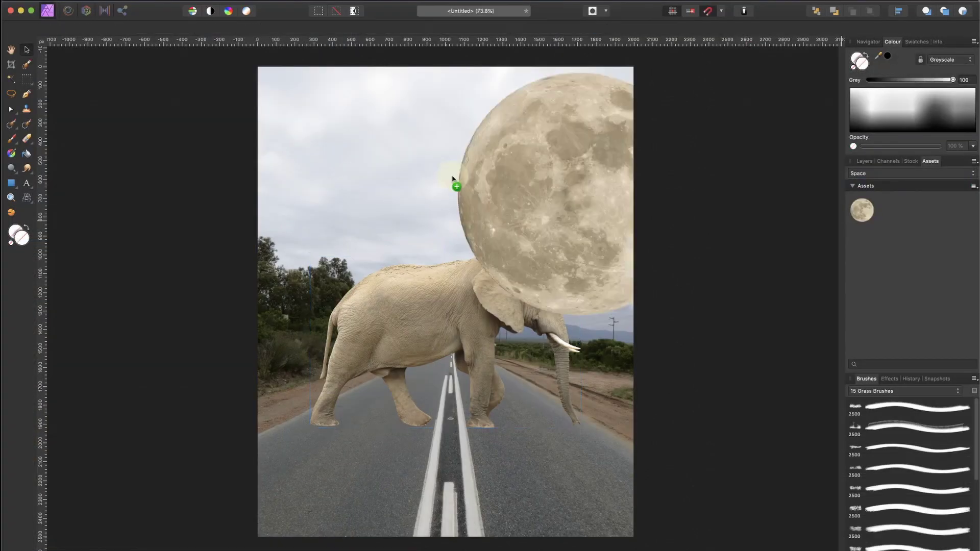
{"action": "left_click_drag", "start_coordinate": [452, 177], "coordinate": [430, 180]}
{"action": "key", "text": "super+z"}
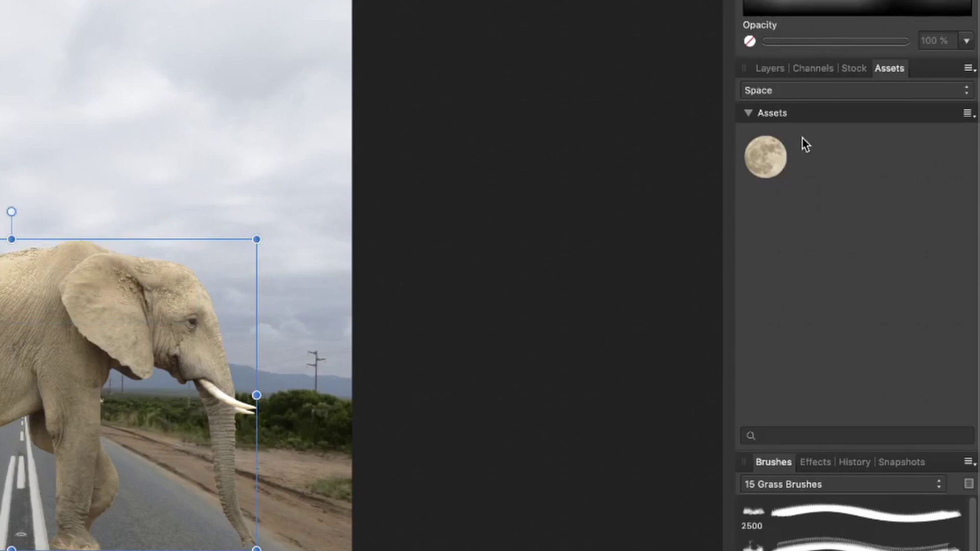
Step: Create a new asset category and rename it "whatever we like"
{"action": "left_click", "coordinate": [969, 69]}
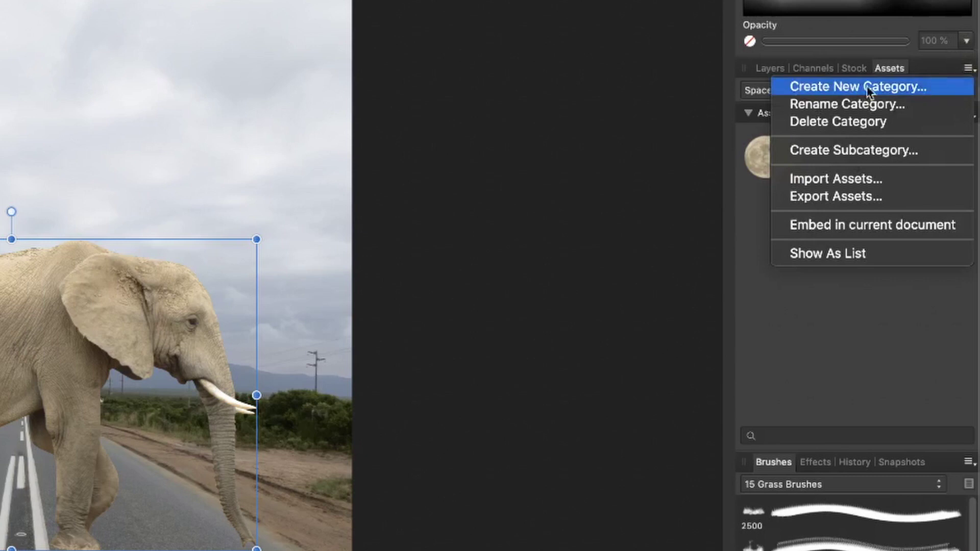
{"action": "left_click", "coordinate": [921, 86]}
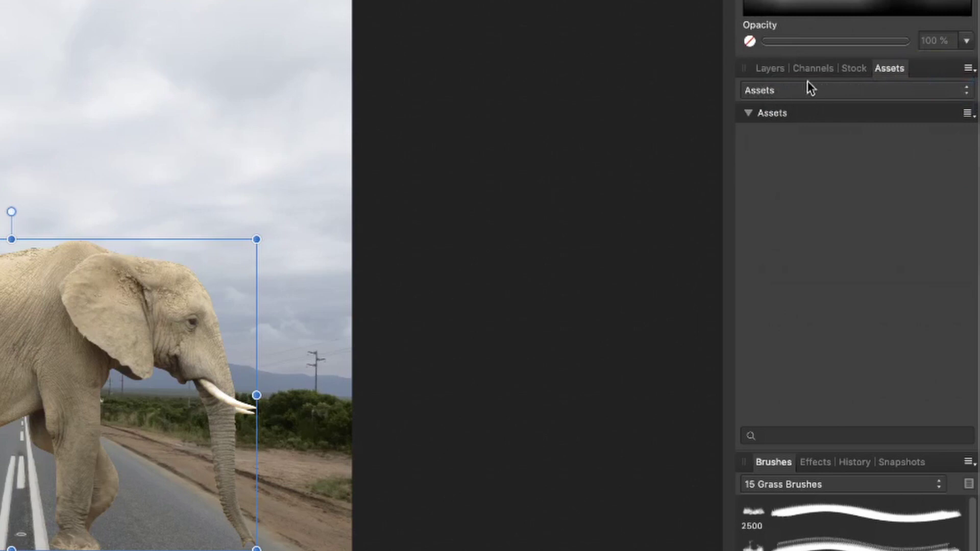
{"action": "left_click", "coordinate": [970, 68]}
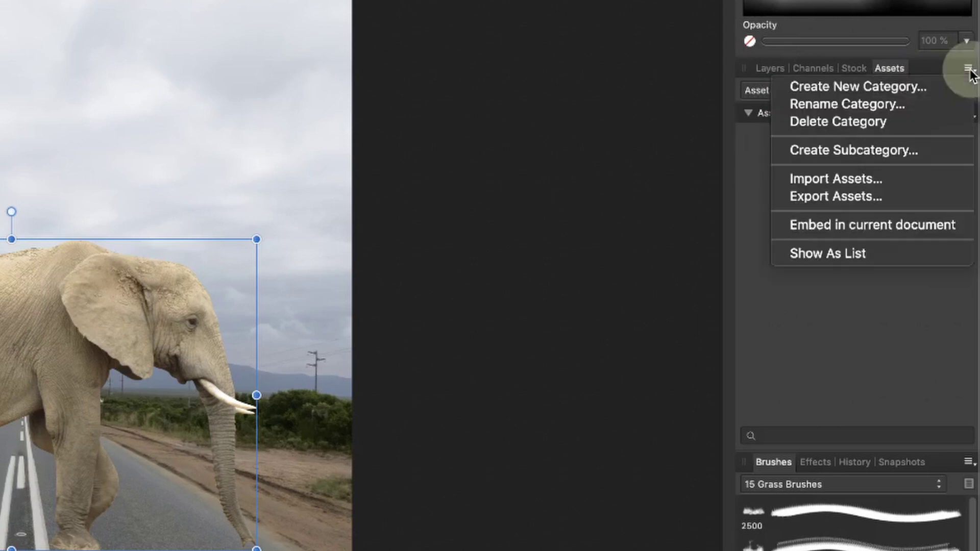
{"action": "left_click", "coordinate": [918, 103]}
{"action": "type", "text": "whatever we like"}
{"action": "key", "text": "Return"}
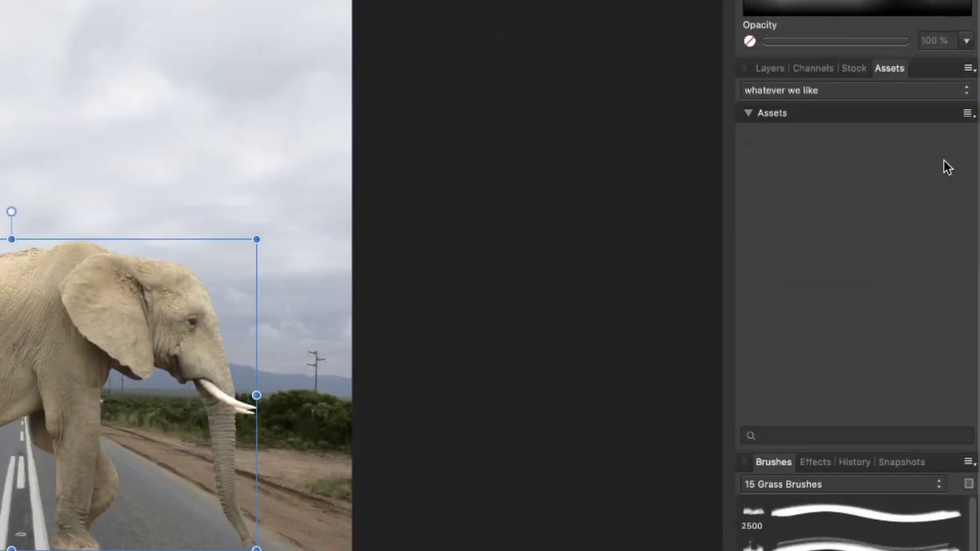
Step: Keep the "whatever we like" category active and add the elephant from the canvas to it as an asset
{"action": "left_click", "coordinate": [940, 174]}
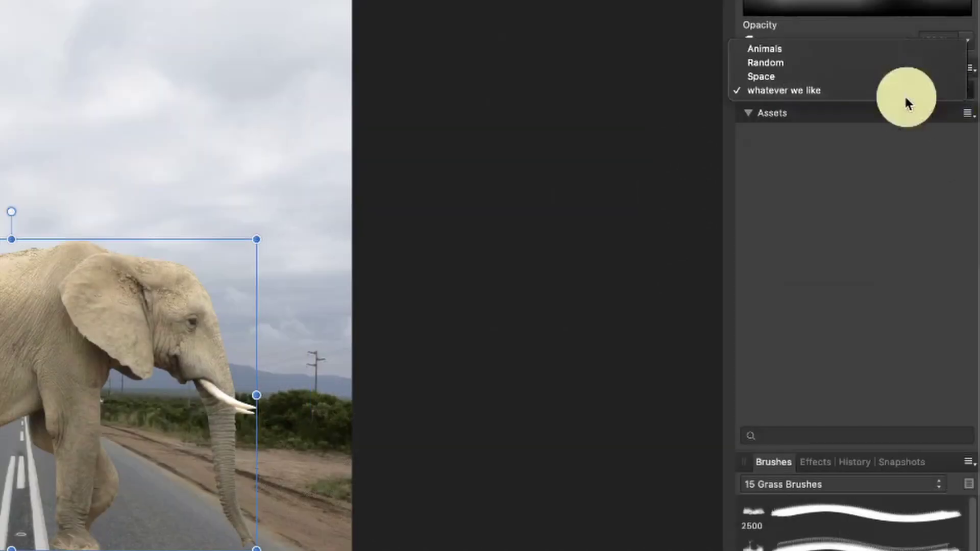
{"action": "left_click", "coordinate": [836, 91]}
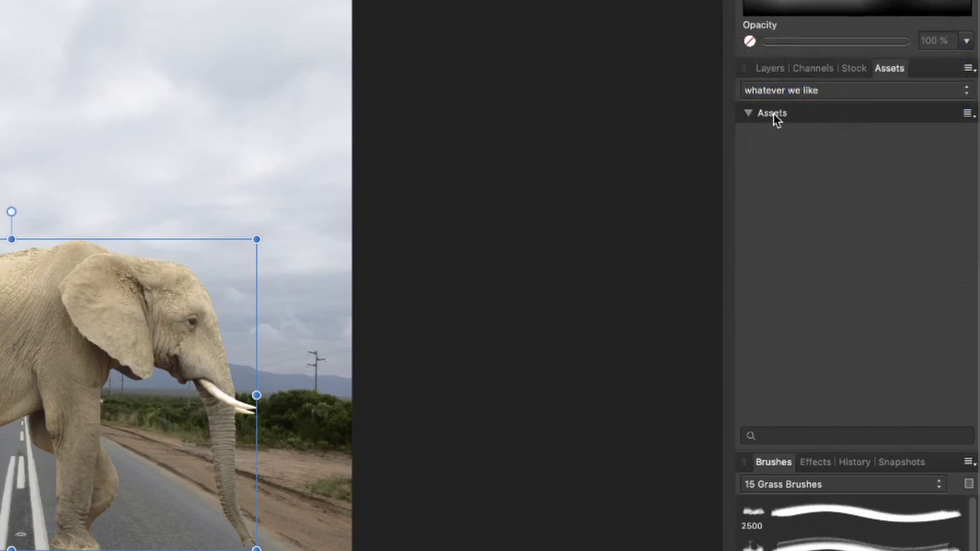
{"action": "left_click_drag", "start_coordinate": [101, 282], "coordinate": [803, 183]}
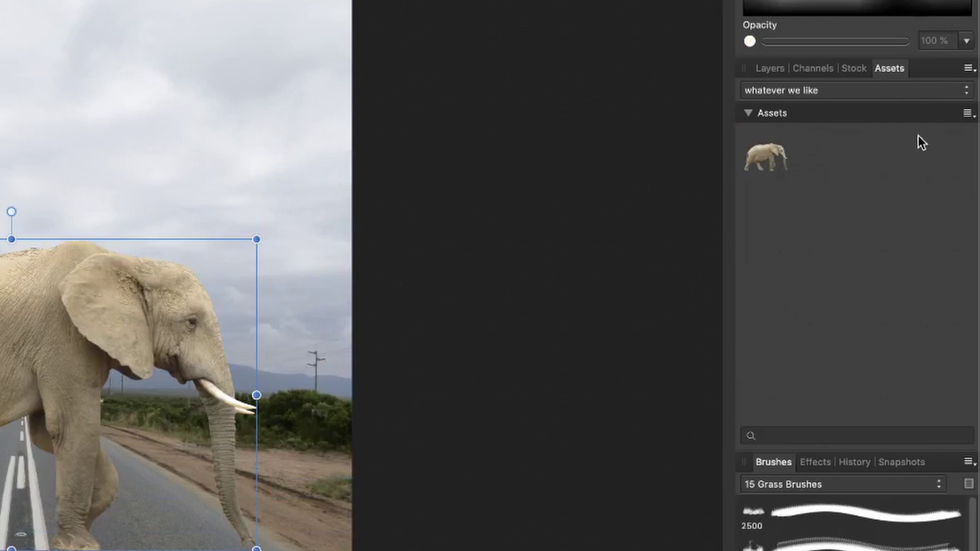
Step: Rename the category's Assets subcategory as "animals" and create another subcategory in "whatever we like"
{"action": "left_click", "coordinate": [968, 114]}
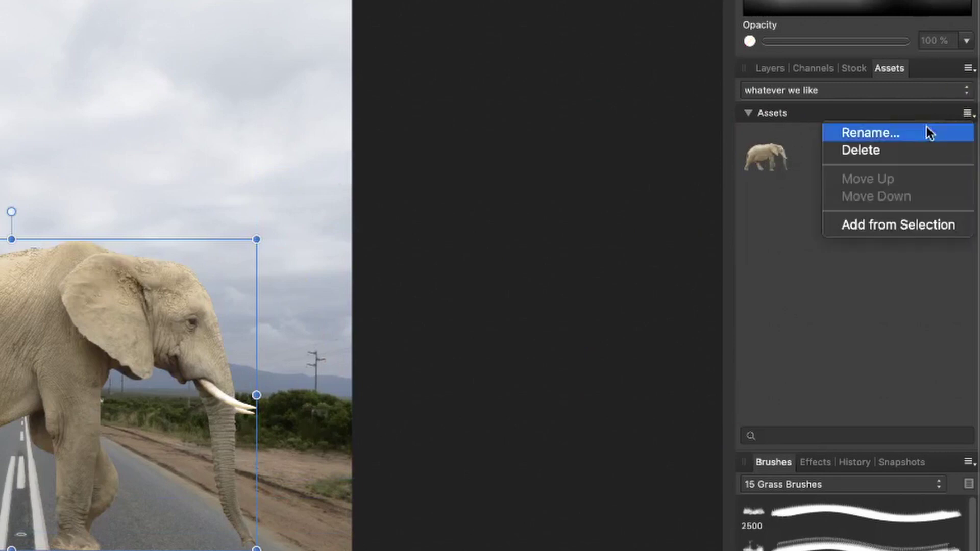
{"action": "left_click", "coordinate": [968, 115]}
{"action": "left_click", "coordinate": [969, 116]}
{"action": "left_click", "coordinate": [893, 133]}
{"action": "type", "text": "animals"}
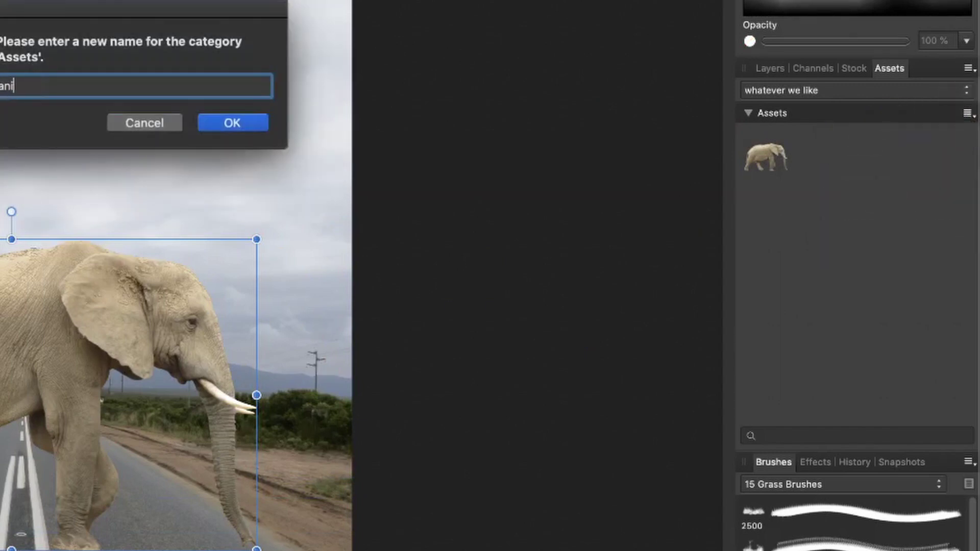
{"action": "key", "text": "Return"}
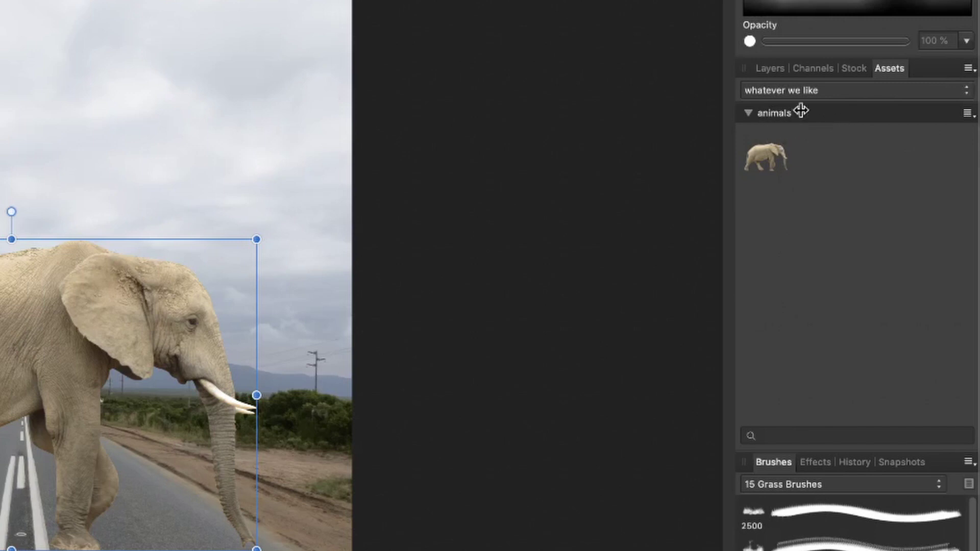
{"action": "left_click", "coordinate": [969, 67]}
{"action": "left_click", "coordinate": [883, 148]}
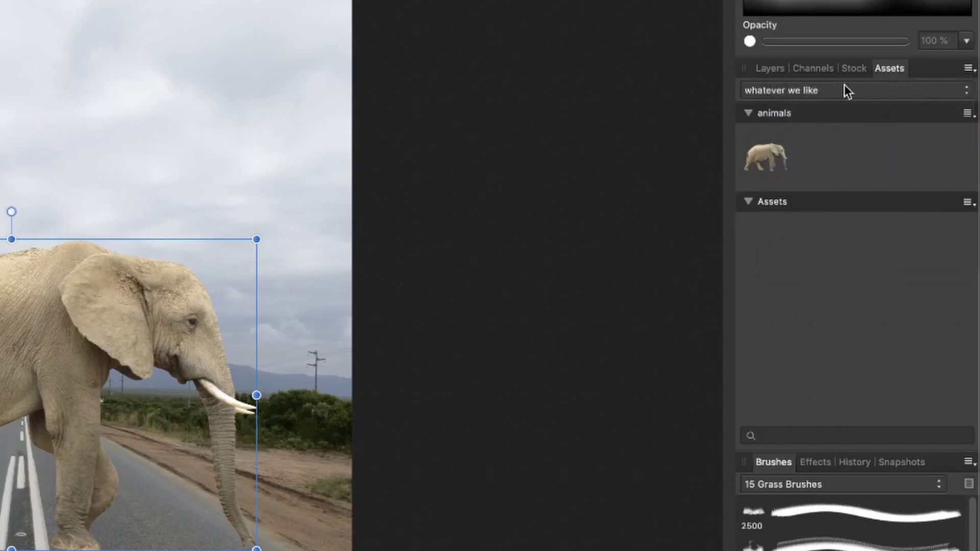
Step: Switch to the Space asset category and place the moon asset on the road scene
{"action": "left_click", "coordinate": [813, 92]}
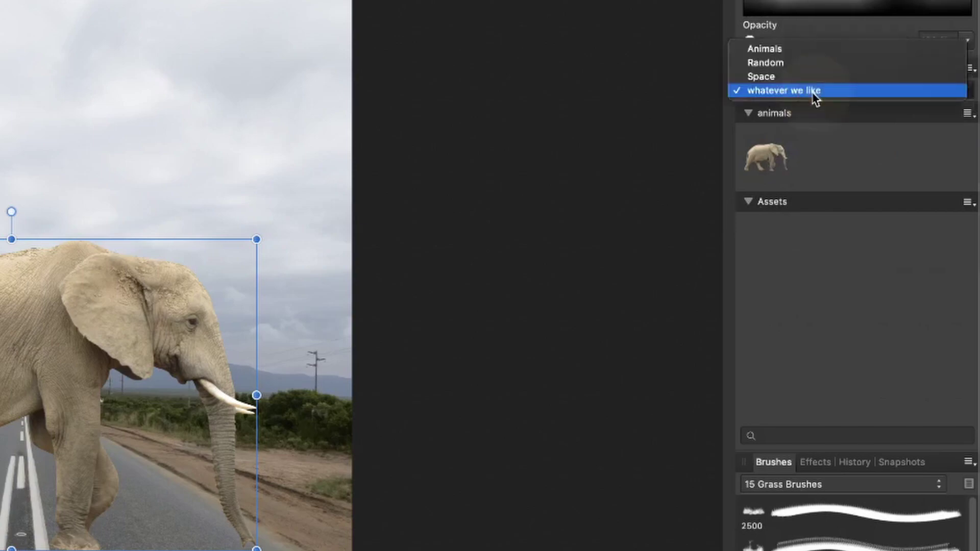
{"action": "left_click", "coordinate": [812, 76]}
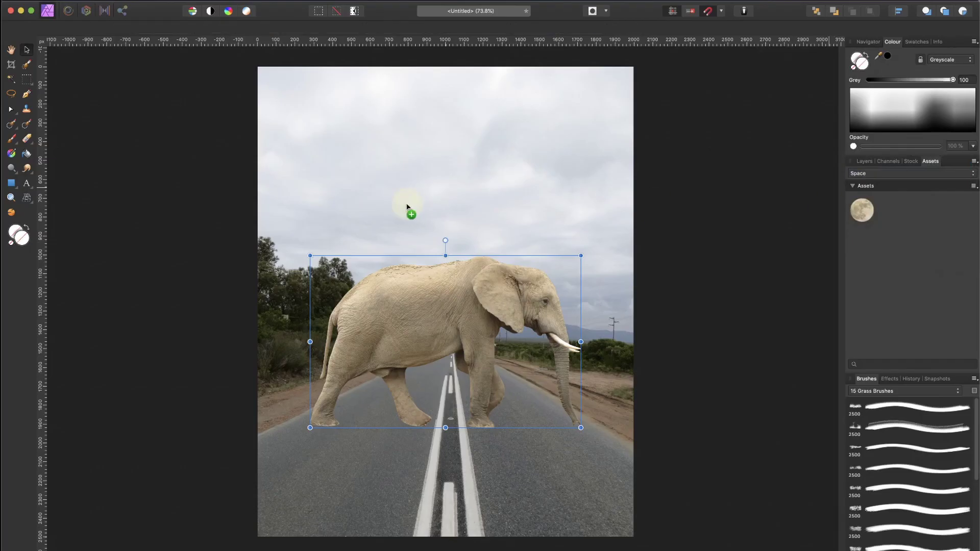
{"action": "left_click_drag", "start_coordinate": [407, 206], "coordinate": [407, 206]}
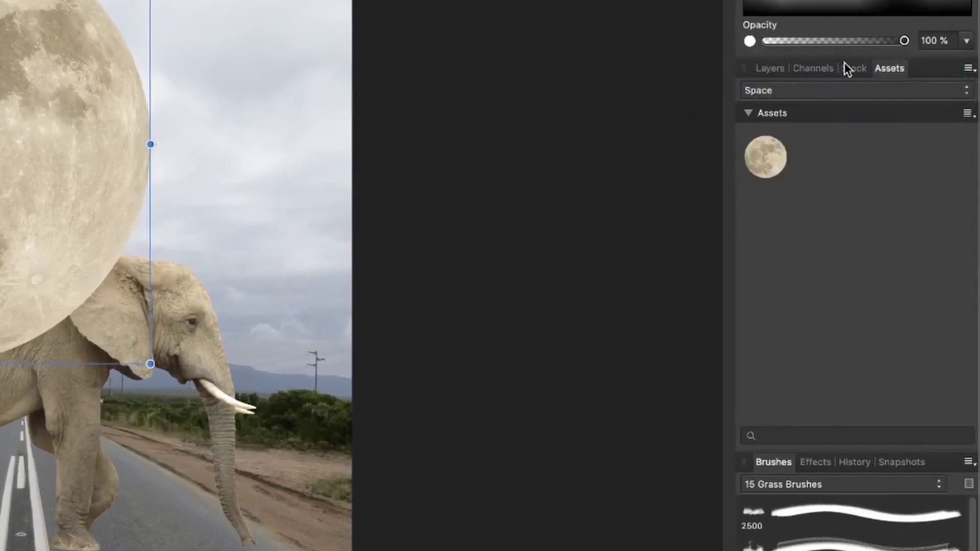
Step: Switch to the "whatever we like" category and add the moon from the canvas to its Assets subcategory
{"action": "left_click", "coordinate": [891, 173]}
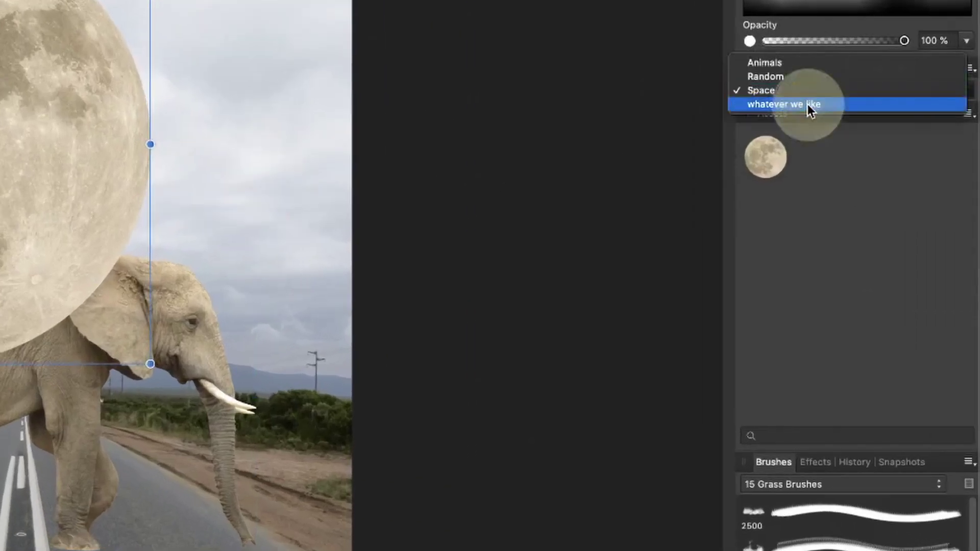
{"action": "left_click", "coordinate": [808, 104]}
{"action": "left_click_drag", "start_coordinate": [77, 179], "coordinate": [777, 271]}
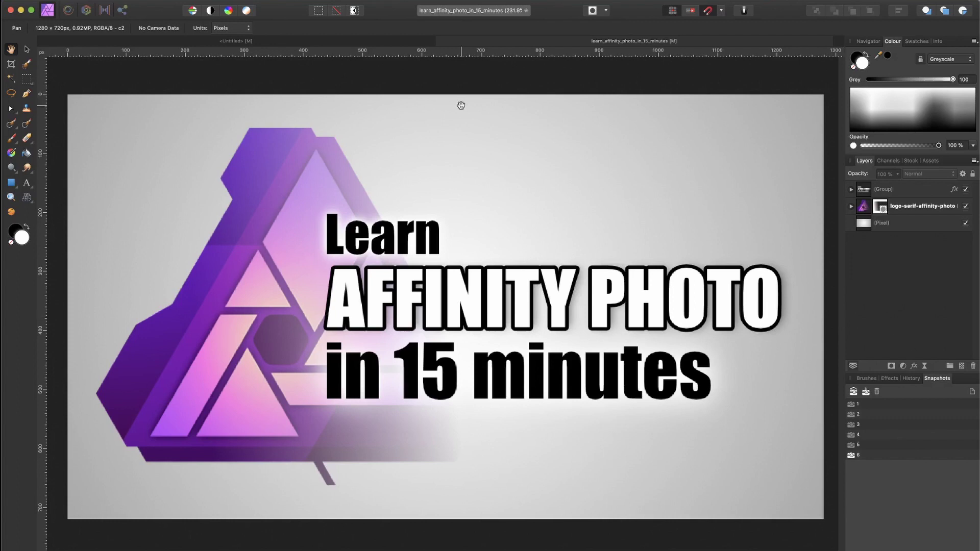
Step: Check that the Snapshots studio panel is enabled and look through snapshots 1 to 6 of the thumbnail document
{"action": "left_click", "coordinate": [327, 1]}
{"action": "mouse_move", "coordinate": [343, 197]}
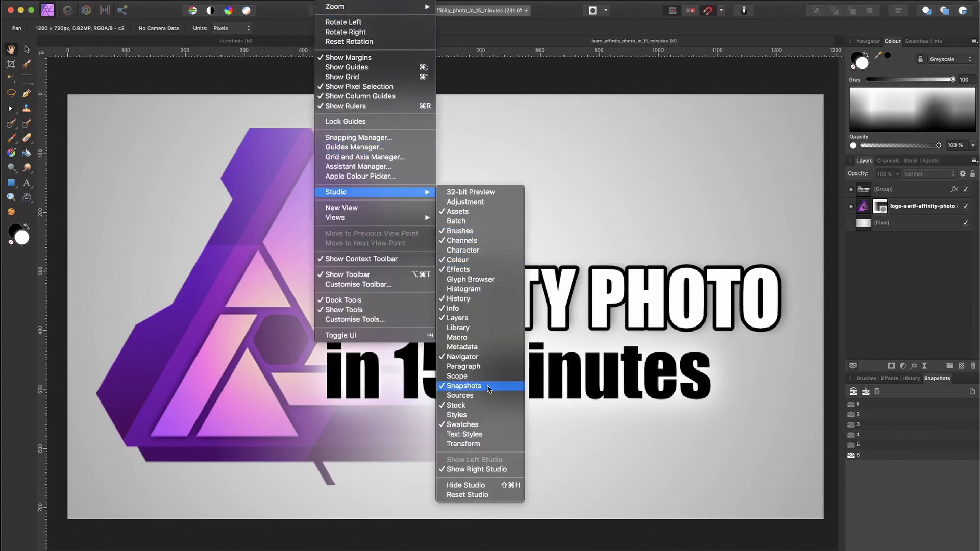
{"action": "left_click", "coordinate": [944, 391]}
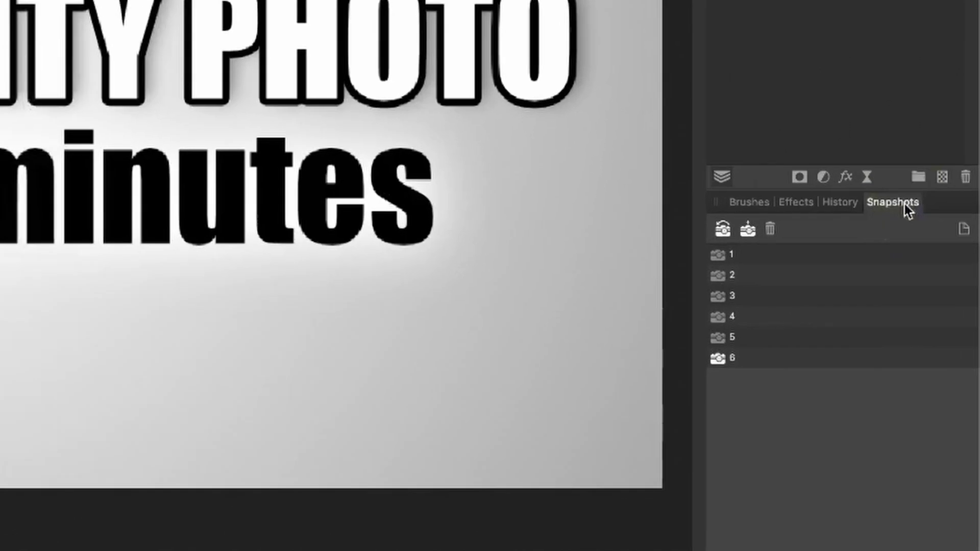
{"action": "left_click", "coordinate": [743, 257]}
{"action": "left_click", "coordinate": [743, 274]}
{"action": "left_click", "coordinate": [743, 293]}
{"action": "left_click", "coordinate": [743, 317]}
{"action": "left_click", "coordinate": [744, 337]}
{"action": "left_click", "coordinate": [744, 358]}
{"action": "left_click", "coordinate": [746, 256]}
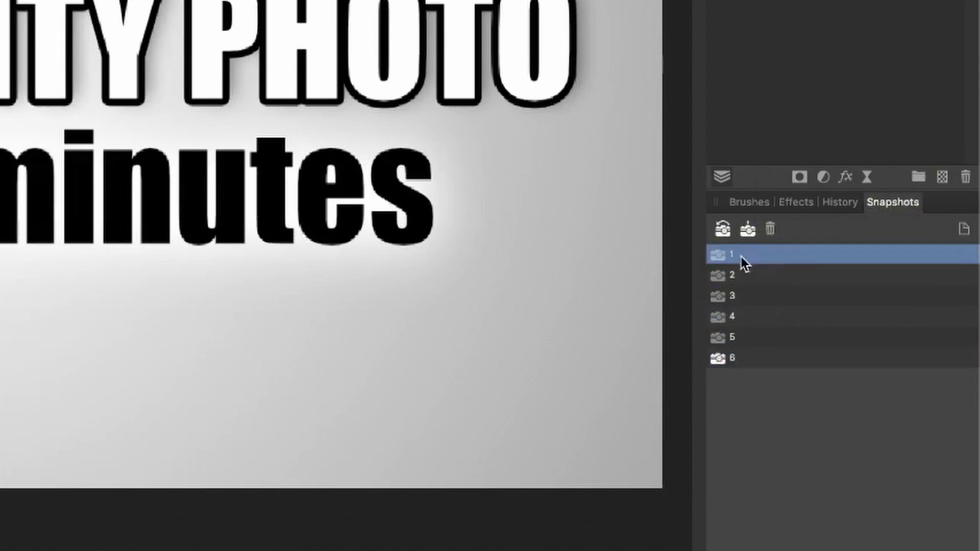
Step: Restore the document to snapshot 1 and examine its individual layers
{"action": "left_click", "coordinate": [717, 258]}
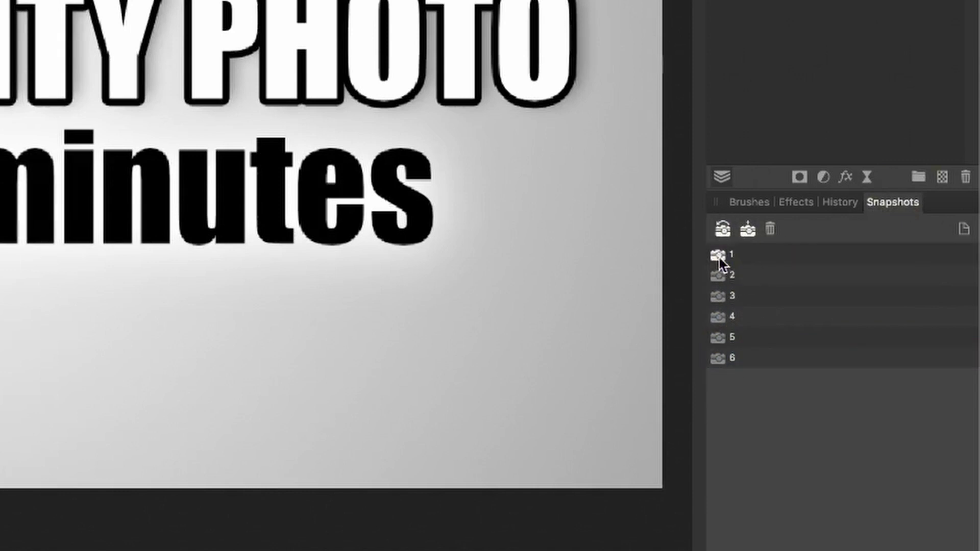
{"action": "left_click", "coordinate": [751, 256]}
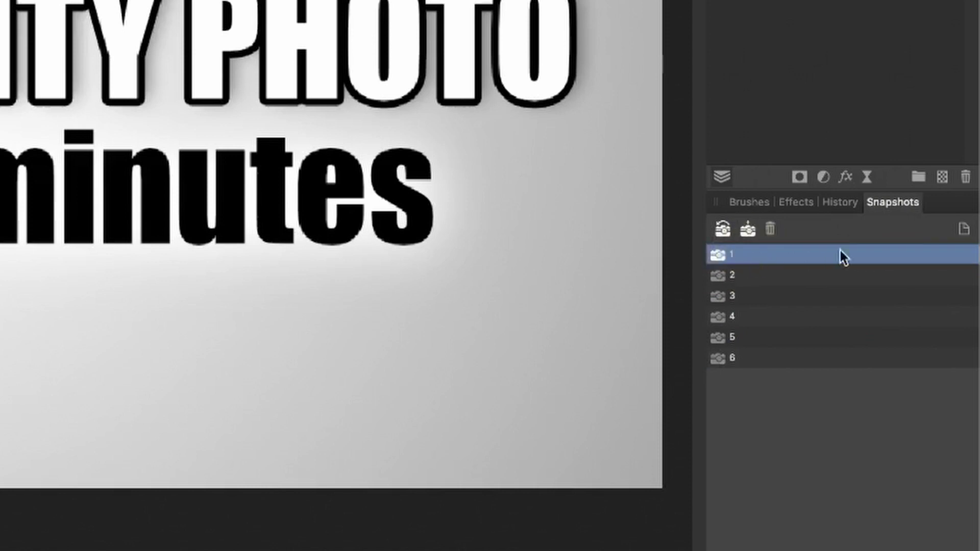
{"action": "left_click", "coordinate": [724, 230]}
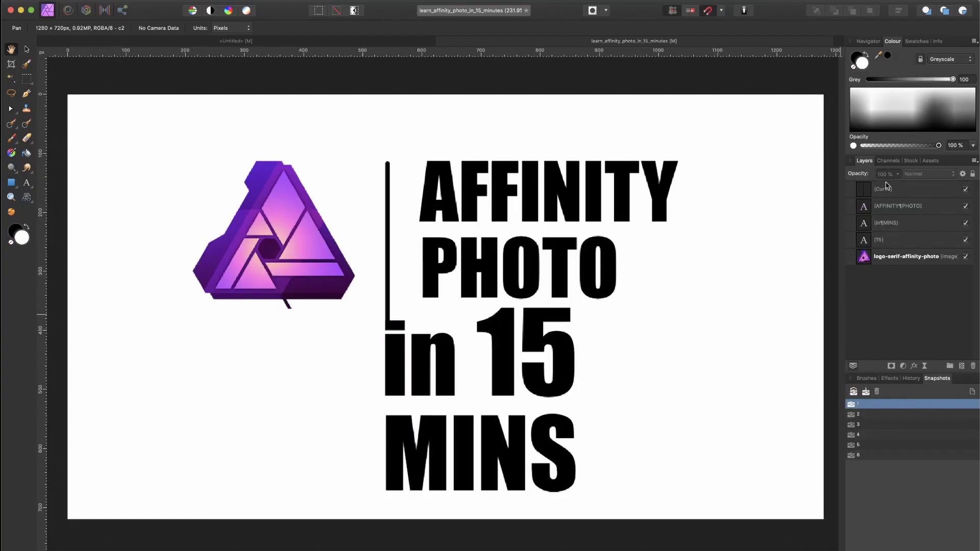
{"action": "left_click", "coordinate": [883, 189]}
{"action": "left_click", "coordinate": [886, 256], "text": "shift"}
{"action": "left_click", "coordinate": [880, 290]}
Step: Restore the document to snapshot 2 and return it to snapshot 6
{"action": "left_click", "coordinate": [859, 415]}
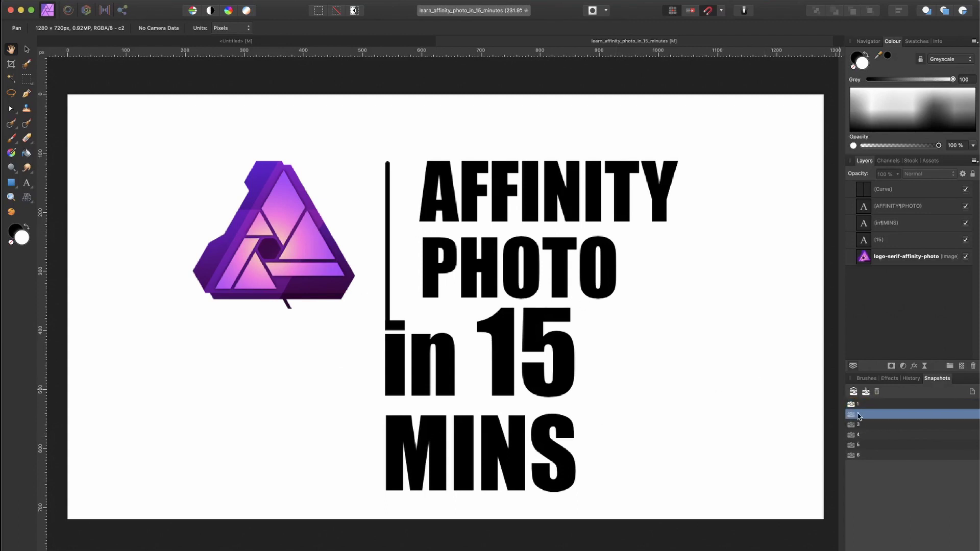
{"action": "left_click", "coordinate": [851, 416]}
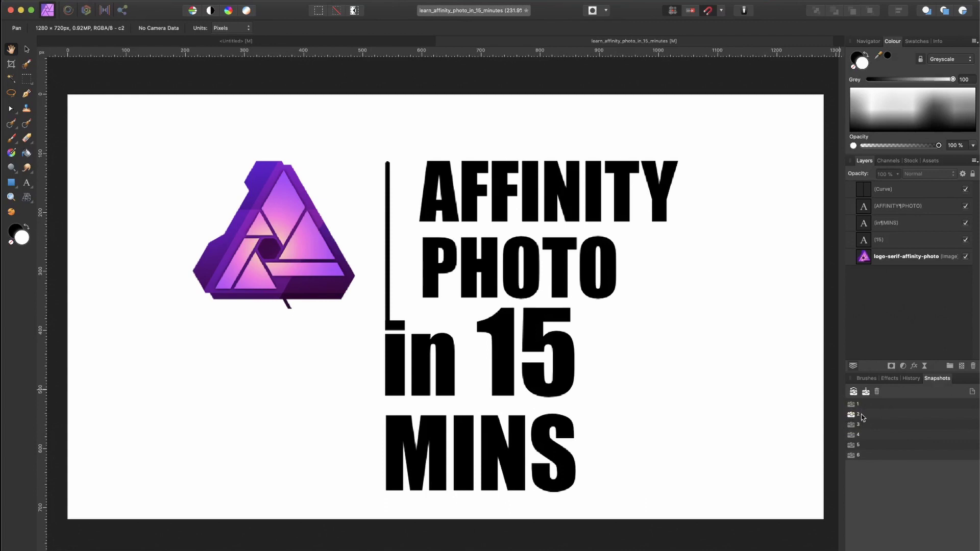
{"action": "left_click", "coordinate": [864, 418]}
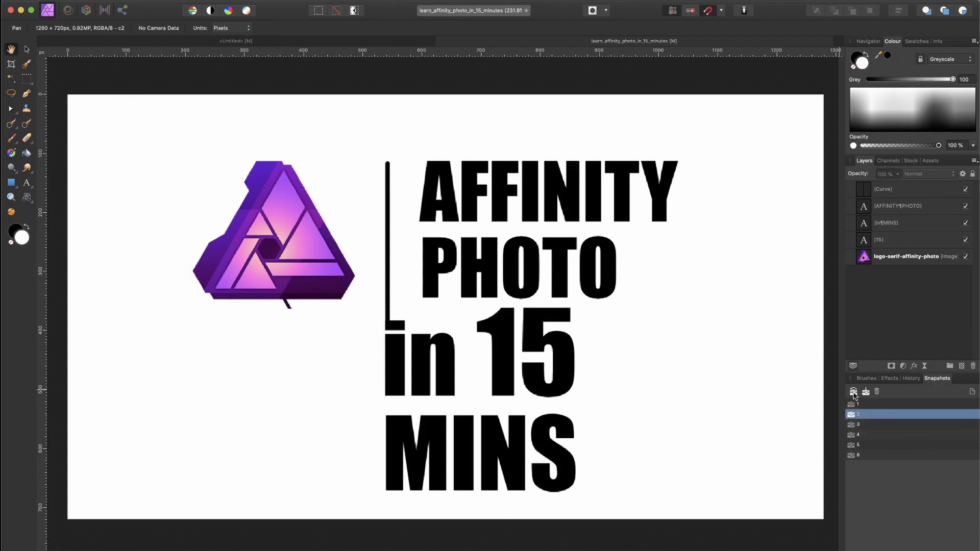
{"action": "left_click", "coordinate": [853, 393]}
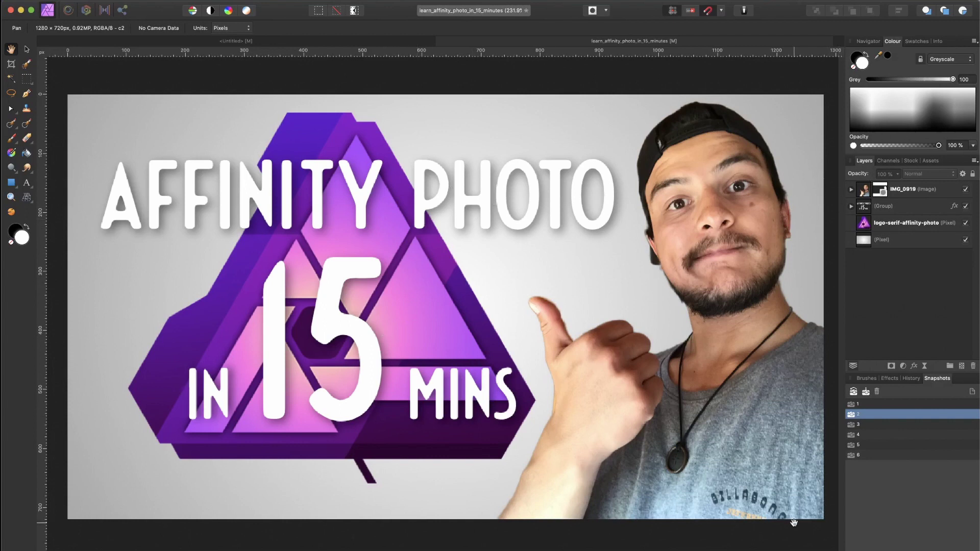
{"action": "left_click", "coordinate": [851, 456]}
{"action": "left_click", "coordinate": [854, 392]}
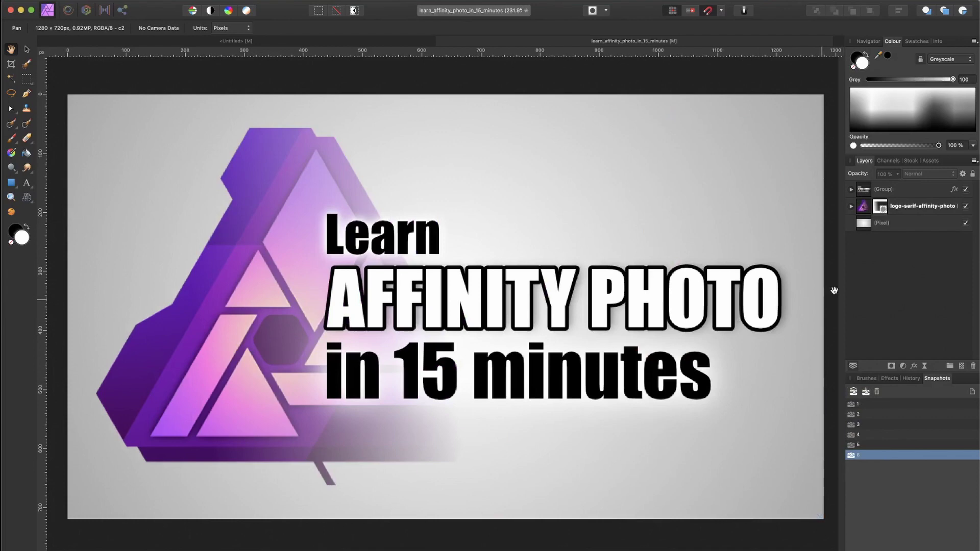
Step: Add a new pixel layer and paint several black grass brush strokes over the logo and title text
{"action": "left_click", "coordinate": [962, 367]}
{"action": "key", "text": "b"}
{"action": "key", "text": "x"}
{"action": "mouse_move", "coordinate": [638, 230]}
{"action": "left_mouse_down"}
{"action": "mouse_move", "coordinate": [307, 230]}
{"action": "mouse_move", "coordinate": [638, 235]}
{"action": "left_mouse_up"}
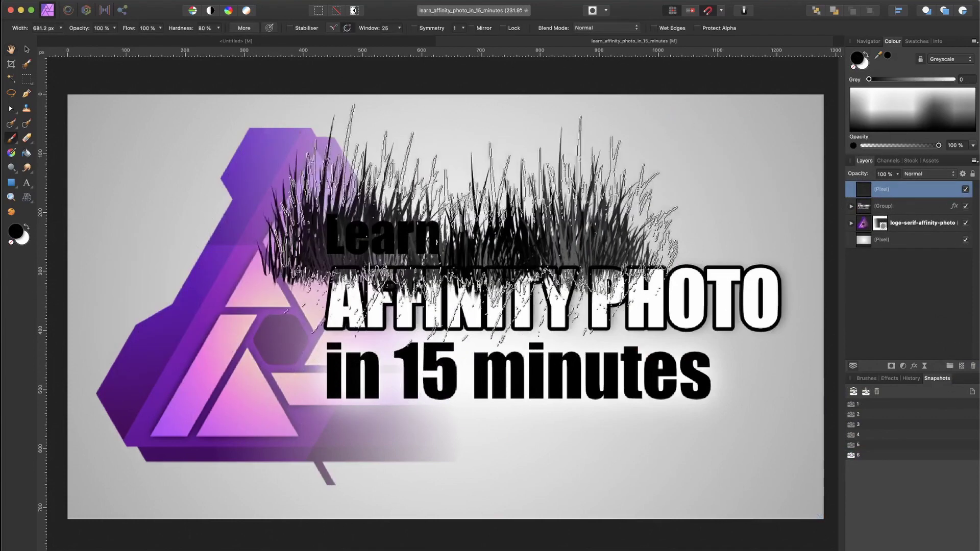
{"action": "mouse_move", "coordinate": [504, 201]}
{"action": "left_mouse_down"}
{"action": "mouse_move", "coordinate": [420, 422]}
{"action": "mouse_move", "coordinate": [370, 412]}
{"action": "mouse_move", "coordinate": [535, 429]}
{"action": "mouse_move", "coordinate": [628, 408]}
{"action": "mouse_move", "coordinate": [624, 332]}
{"action": "left_mouse_up"}
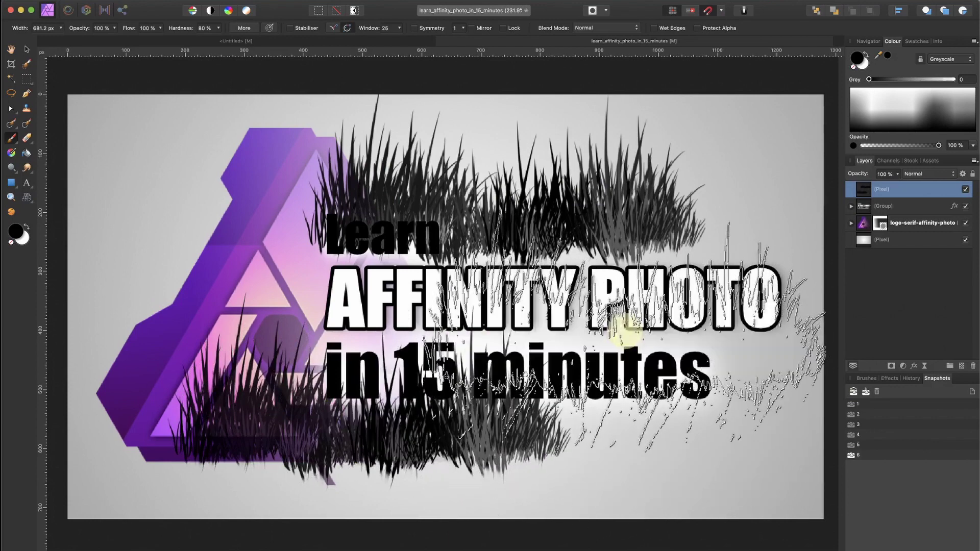
{"action": "left_click", "coordinate": [928, 263]}
{"action": "mouse_move", "coordinate": [510, 256]}
{"action": "left_mouse_down"}
{"action": "mouse_move", "coordinate": [689, 358]}
{"action": "mouse_move", "coordinate": [434, 419]}
{"action": "mouse_move", "coordinate": [357, 307]}
{"action": "left_mouse_up"}
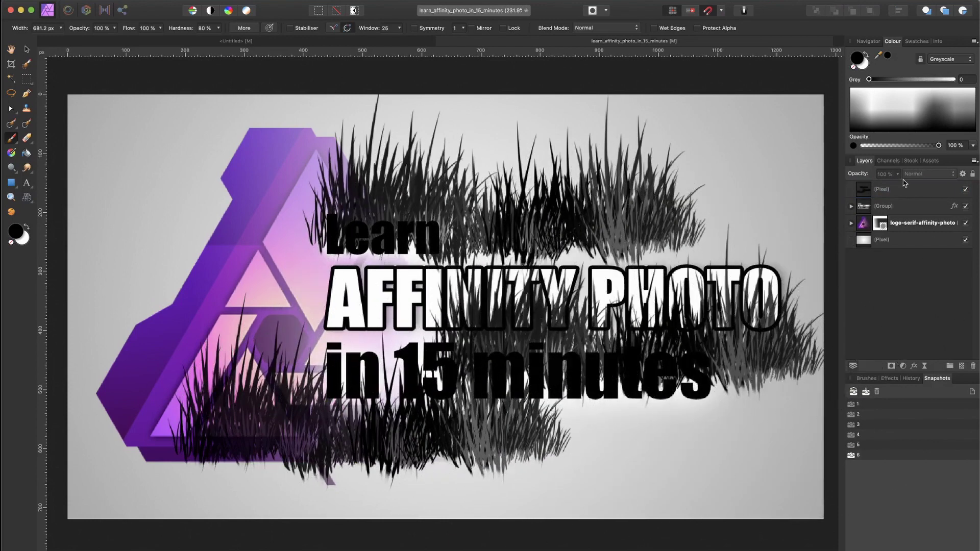
Step: Add a document snapshot of the grass-painted version, keeping the suggested date-and-time name
{"action": "left_click", "coordinate": [866, 394]}
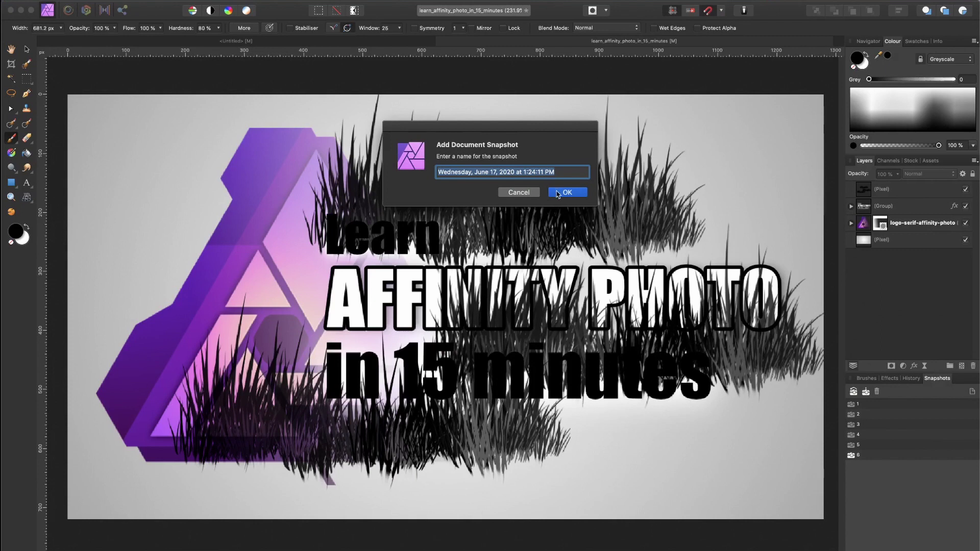
{"action": "left_click", "coordinate": [557, 192]}
{"action": "left_click", "coordinate": [874, 466]}
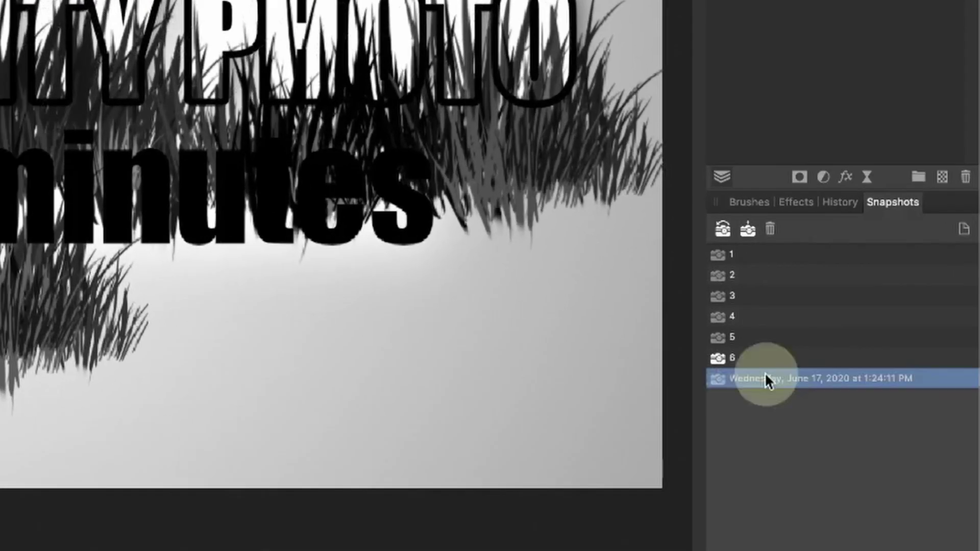
Step: Restore snapshot 6 and return the document to the newly added grass-painted snapshot
{"action": "left_click", "coordinate": [768, 357]}
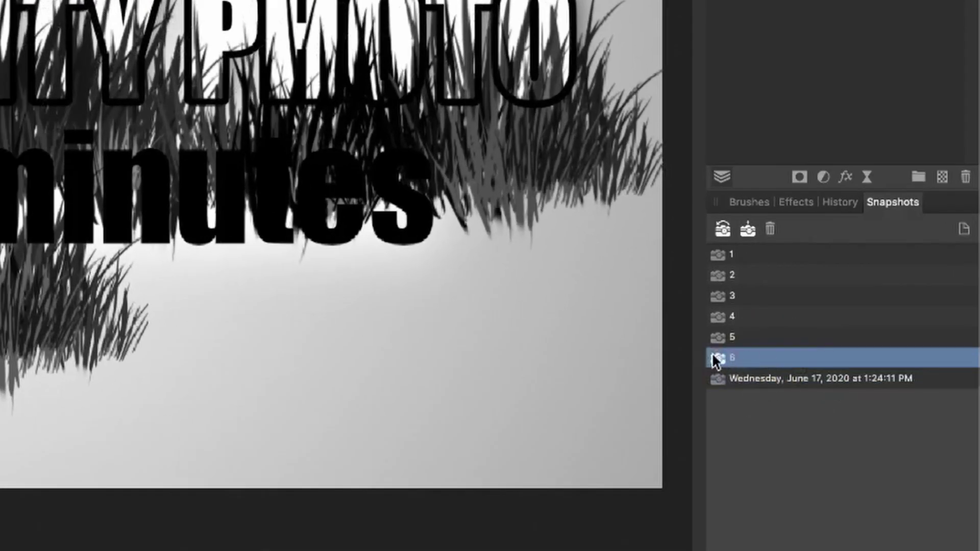
{"action": "left_click", "coordinate": [723, 229]}
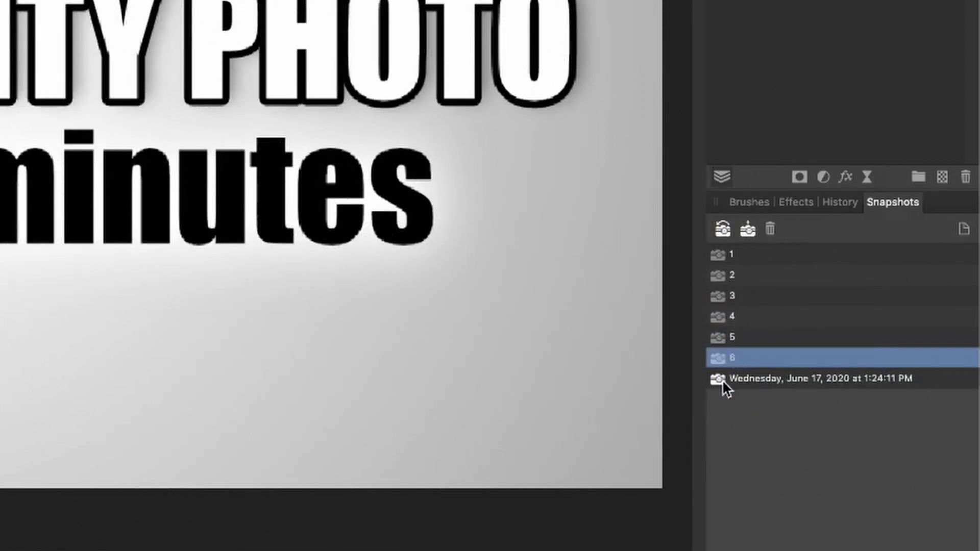
{"action": "left_click", "coordinate": [721, 379]}
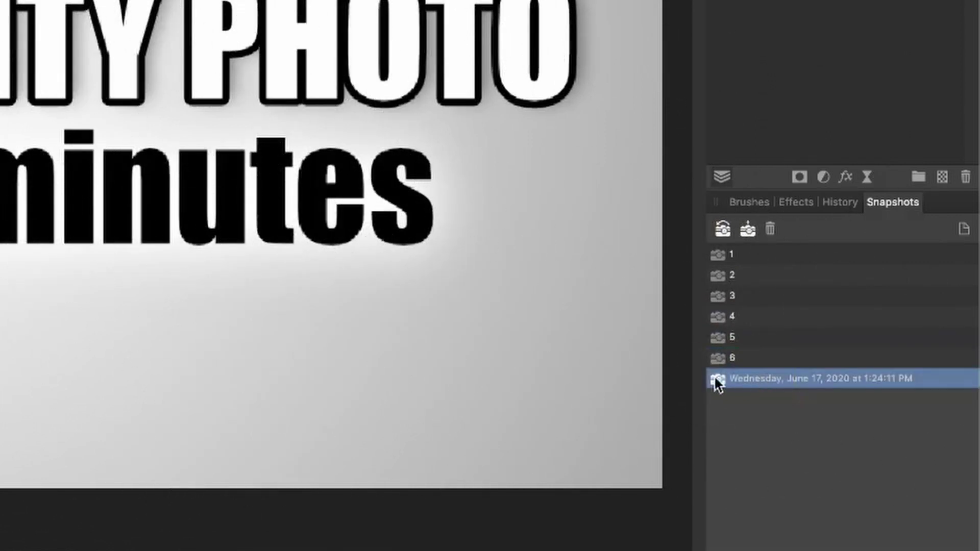
{"action": "left_click", "coordinate": [715, 379]}
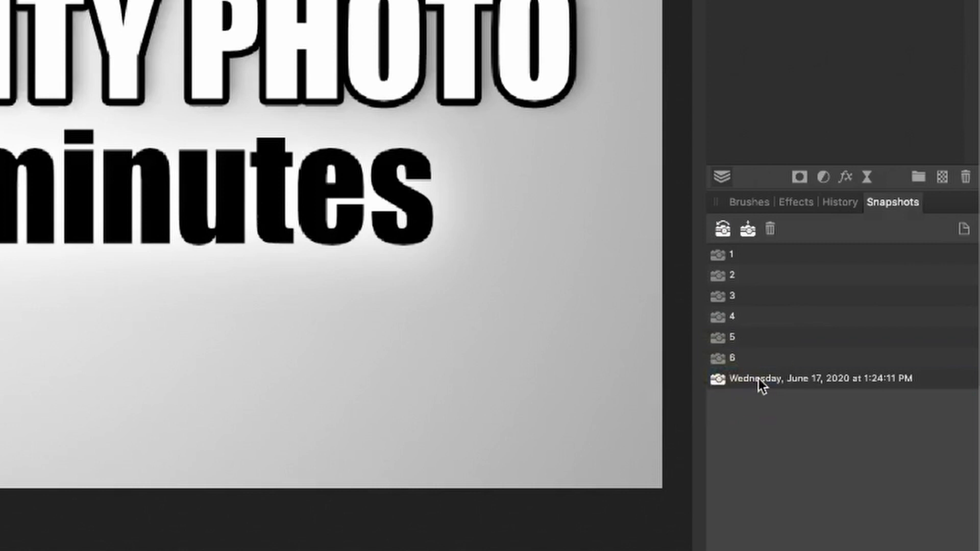
{"action": "left_click", "coordinate": [722, 229]}
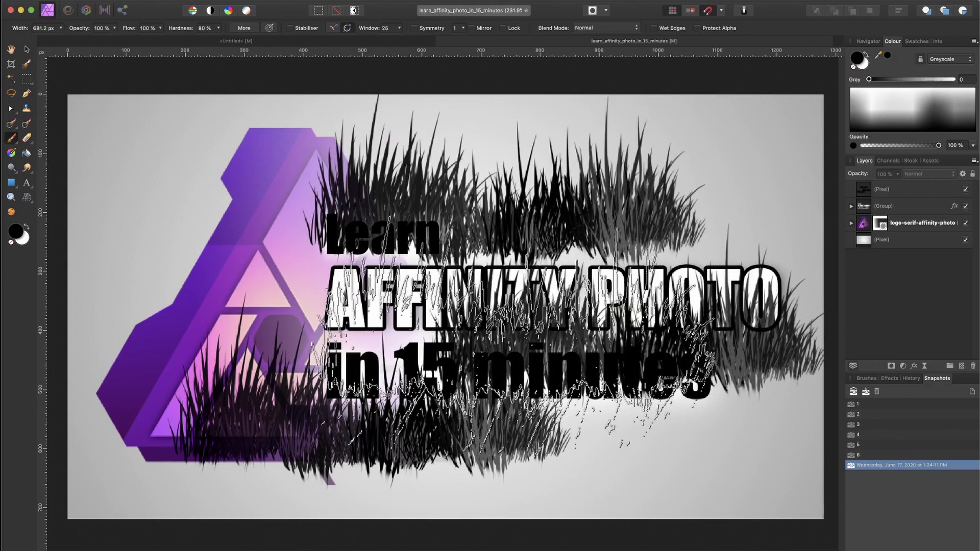
Step: Save the document as "snapshots" in the Projects folder
{"action": "key", "text": "super+s"}
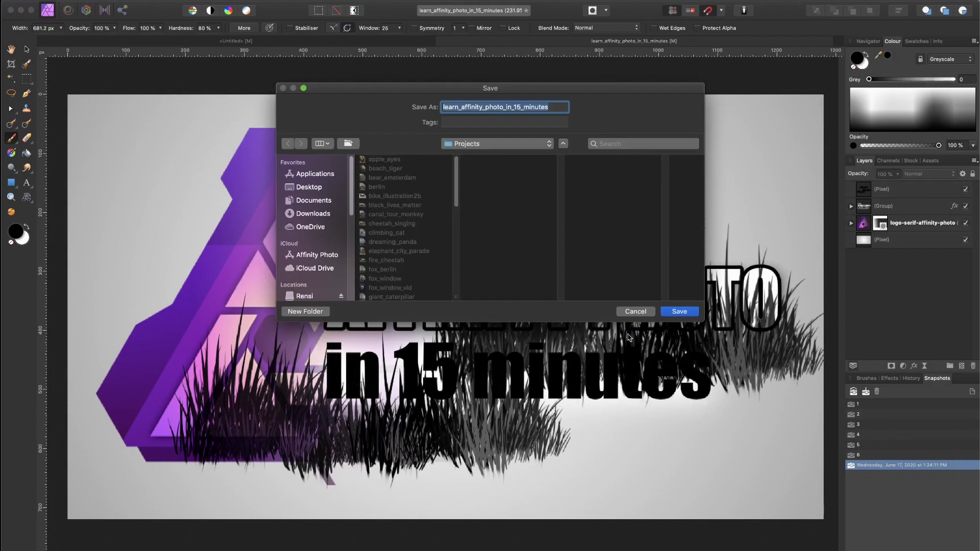
{"action": "type", "text": "snapshots"}
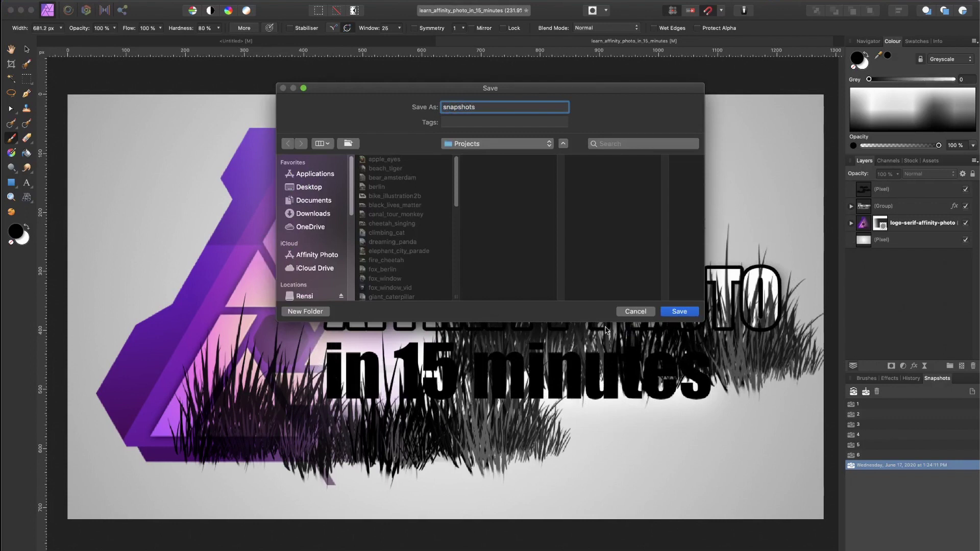
{"action": "key", "text": "Return"}
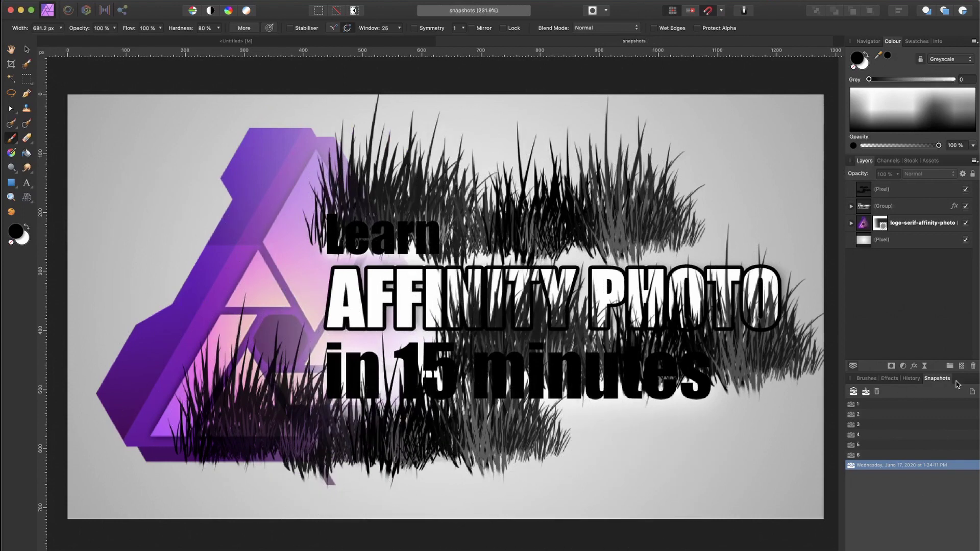
{"action": "left_click", "coordinate": [857, 404]}
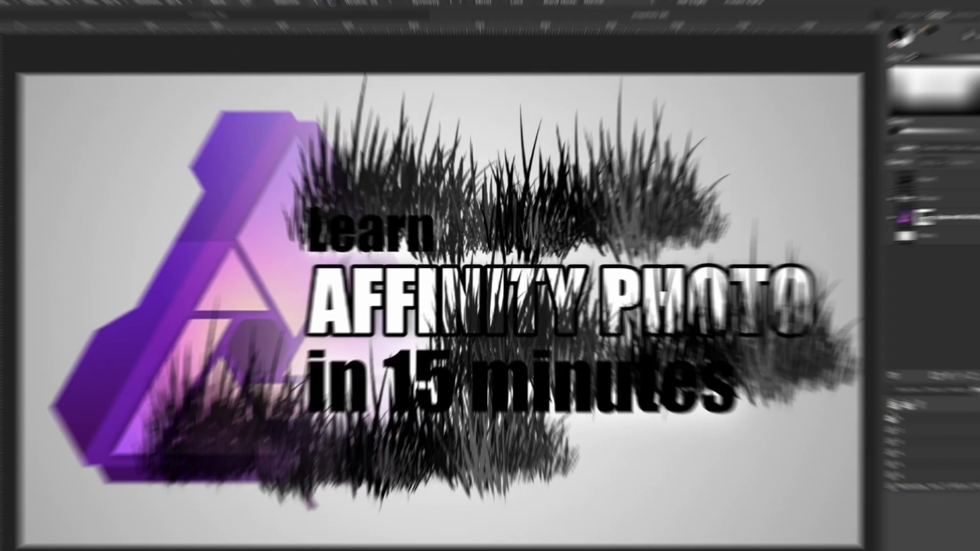